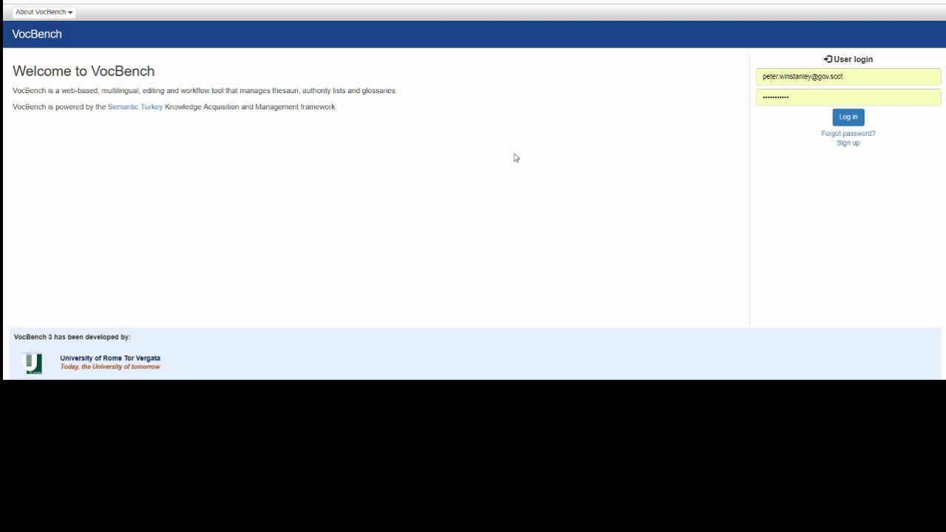
# - Log in and open some_project_name as the current project
pyautogui.click(850, 119)
pyautogui.click(848, 118)
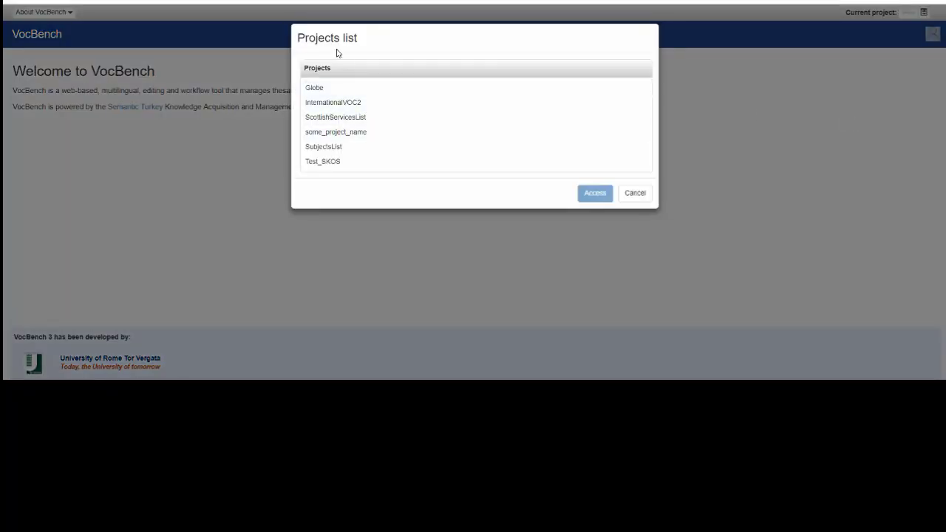
pyautogui.click(328, 132)
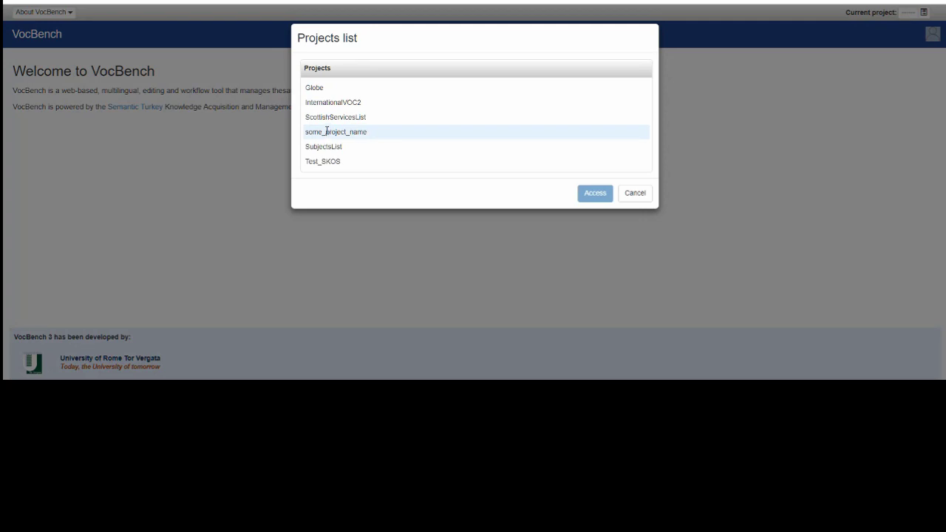
pyautogui.click(327, 131)
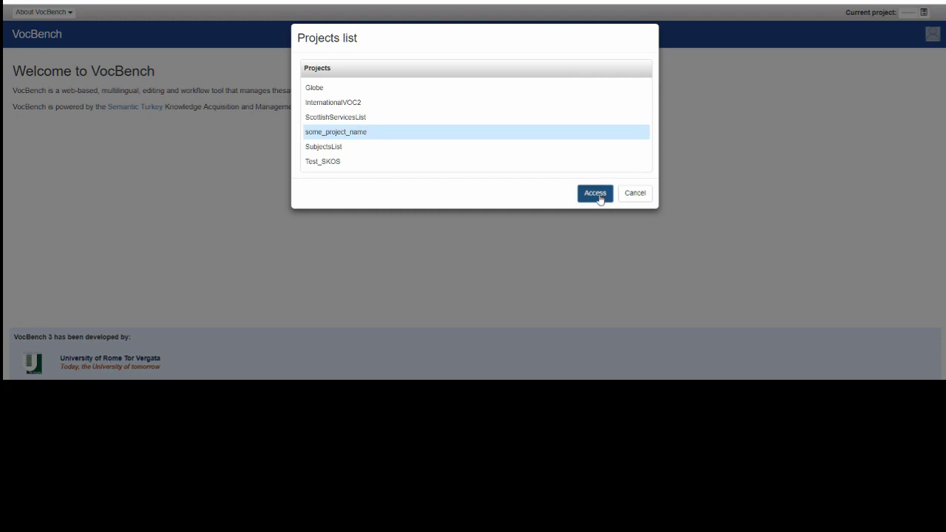
pyautogui.click(595, 194)
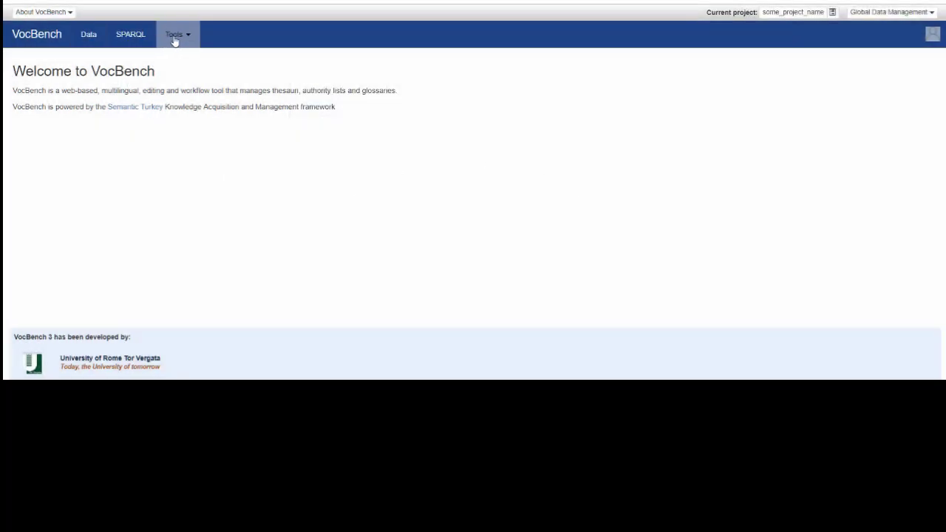
pyautogui.click(89, 35)
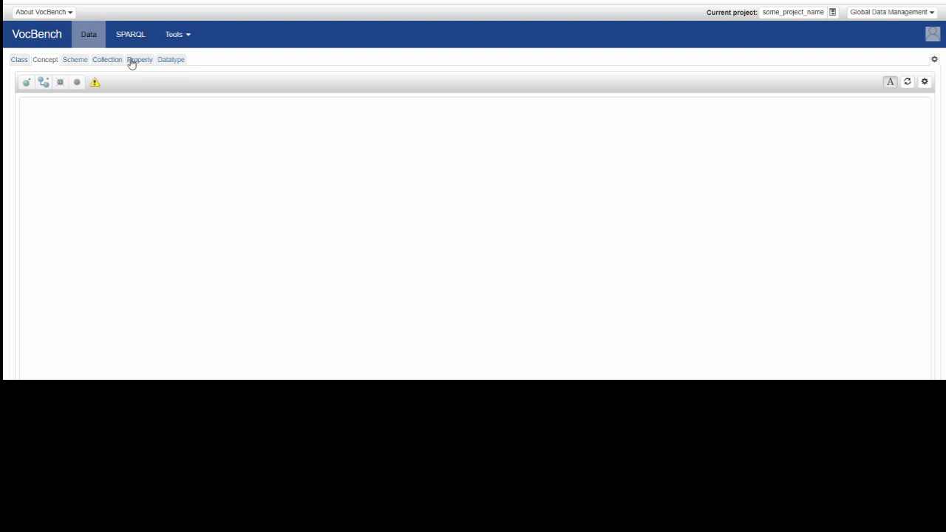
pyautogui.click(21, 62)
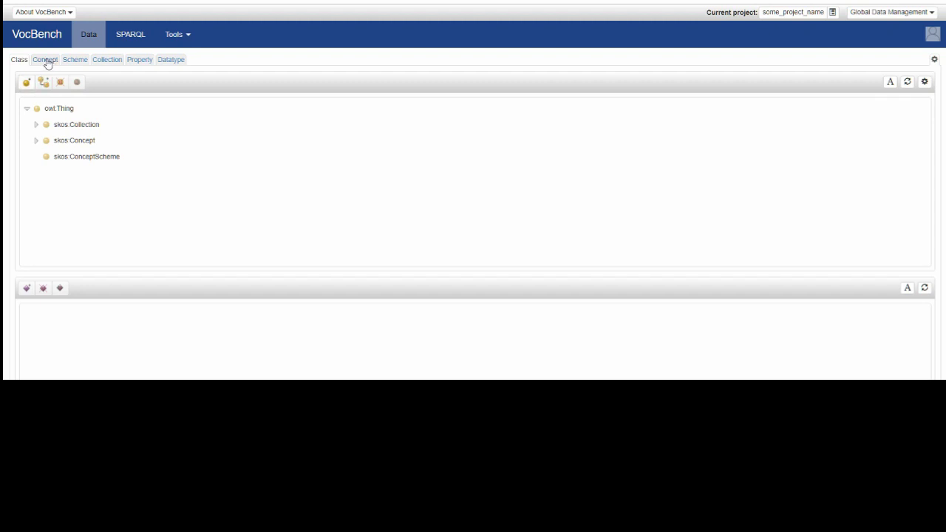
pyautogui.click(46, 61)
pyautogui.click(76, 62)
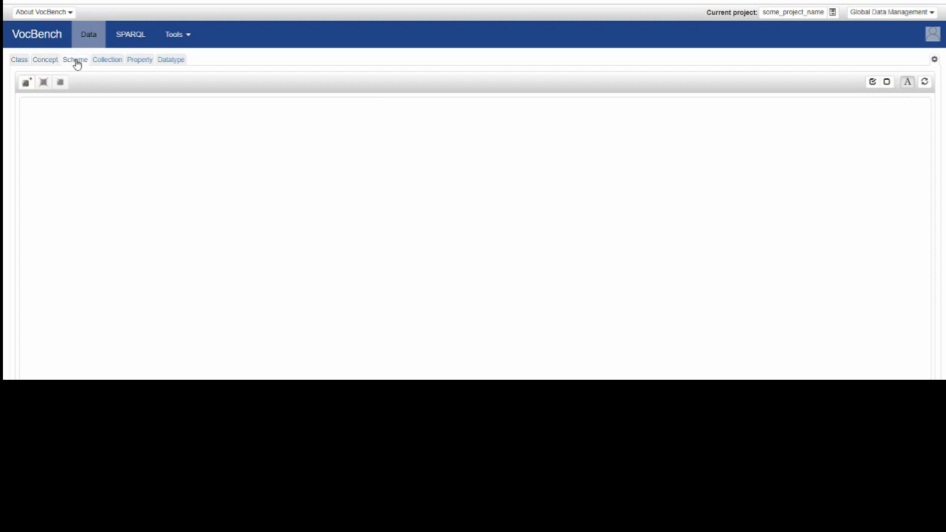
pyautogui.click(107, 62)
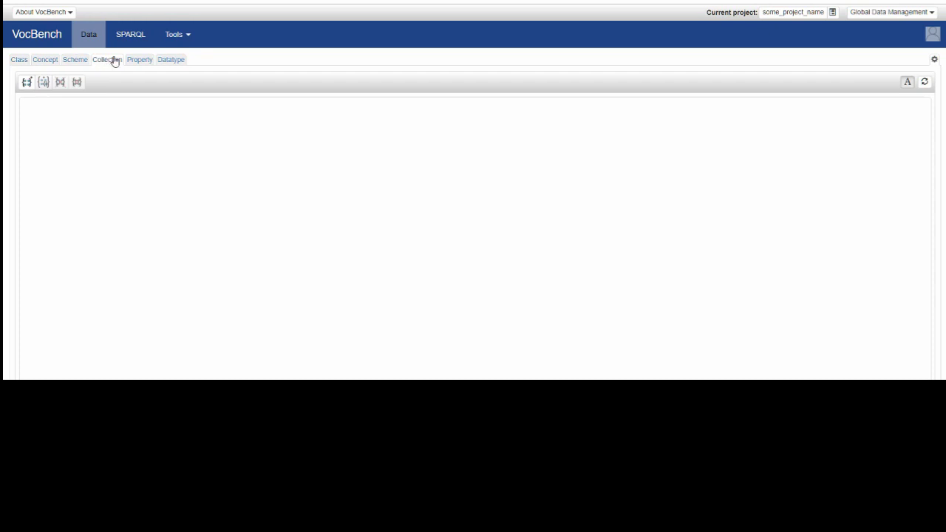
pyautogui.click(139, 61)
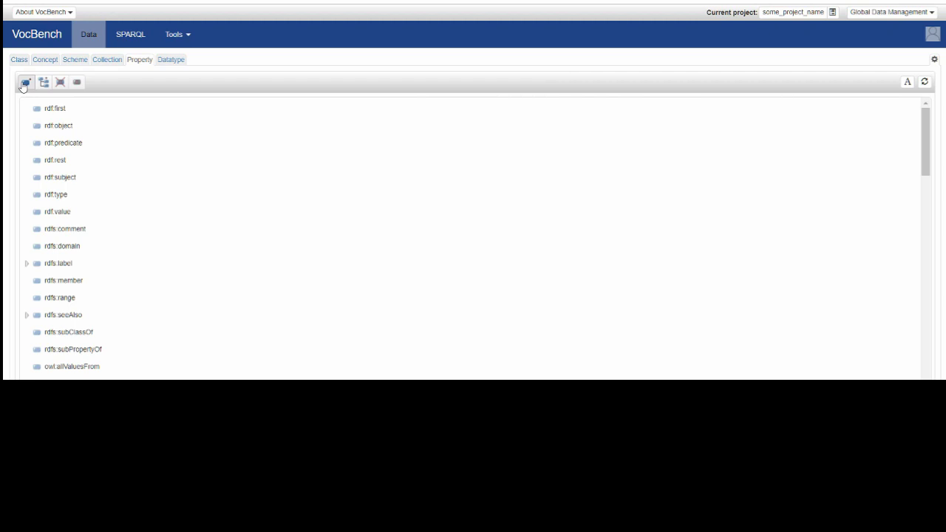
pyautogui.click(167, 63)
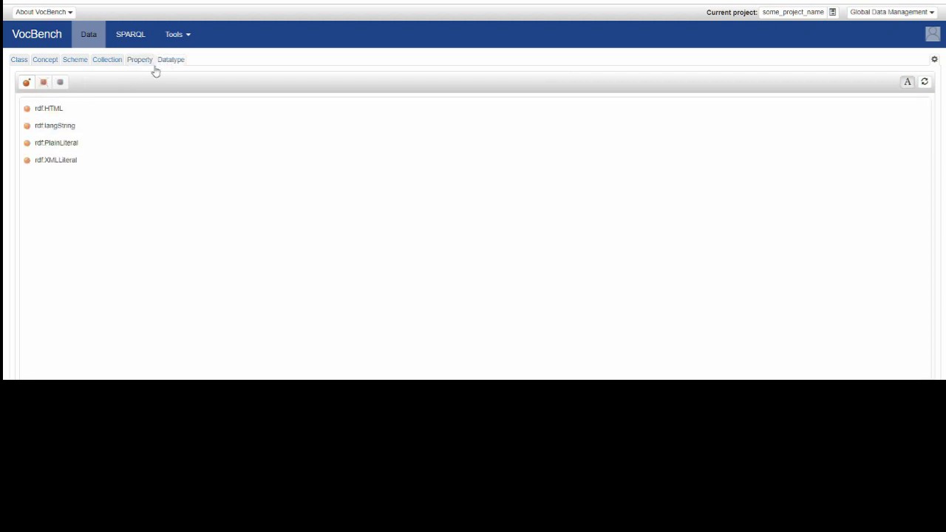
pyautogui.click(25, 83)
# - From the scheme list, start a new concept scheme labelled 'Kitchen Equipment'
pyautogui.click(45, 60)
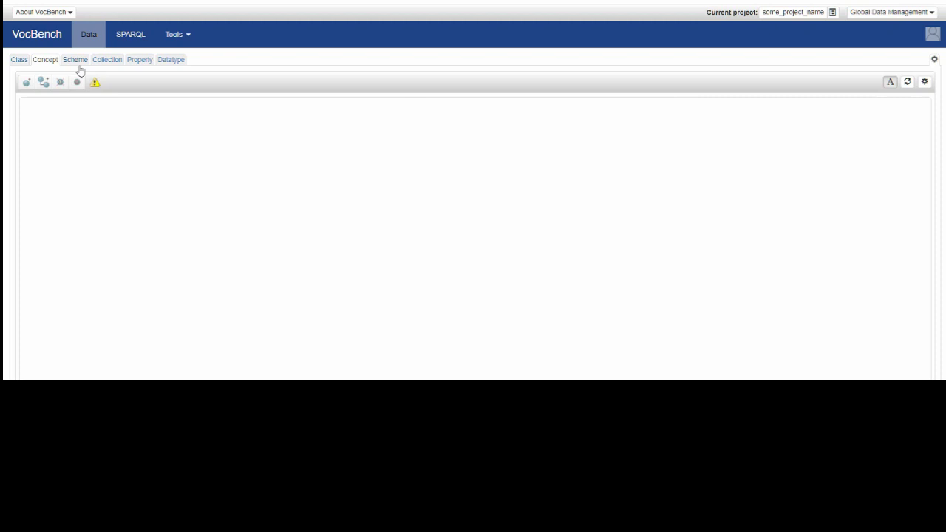
pyautogui.click(77, 61)
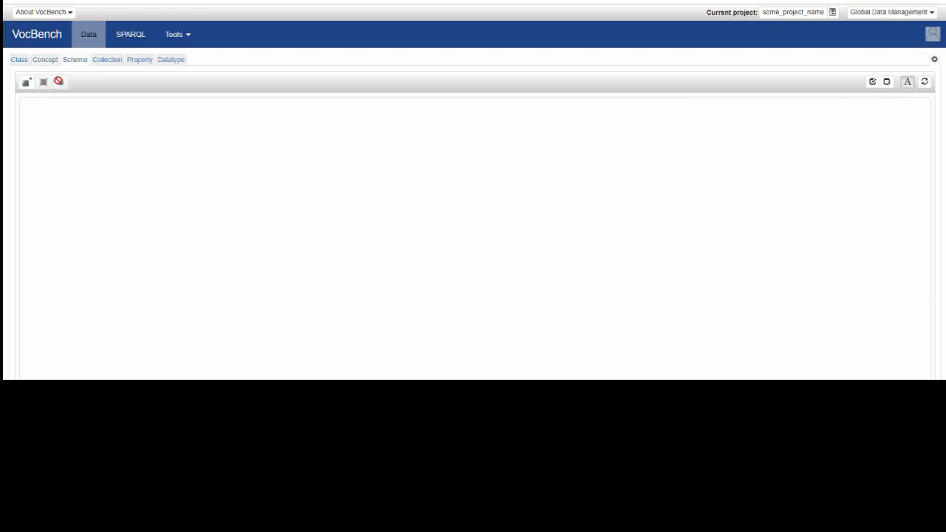
pyautogui.click(26, 83)
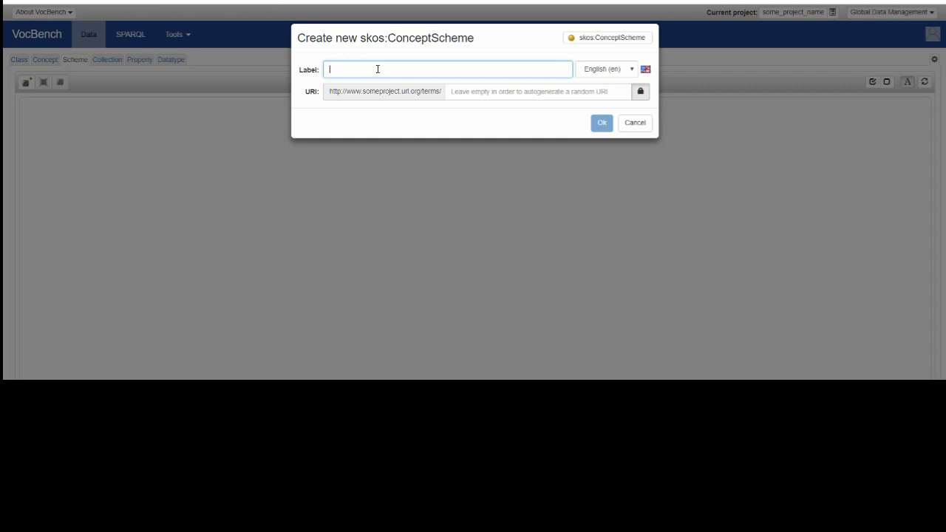
pyautogui.write('itche')
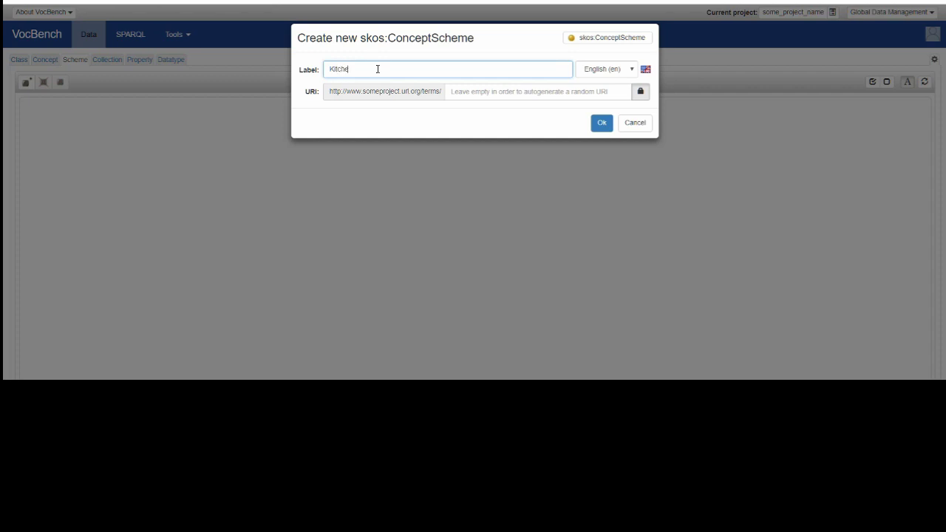
pyautogui.write('n Equipment')
# - Create the Kitchen Equipment scheme and add the scopeNote 'A set of terms for Kitchen Equipment'
pyautogui.click(602, 122)
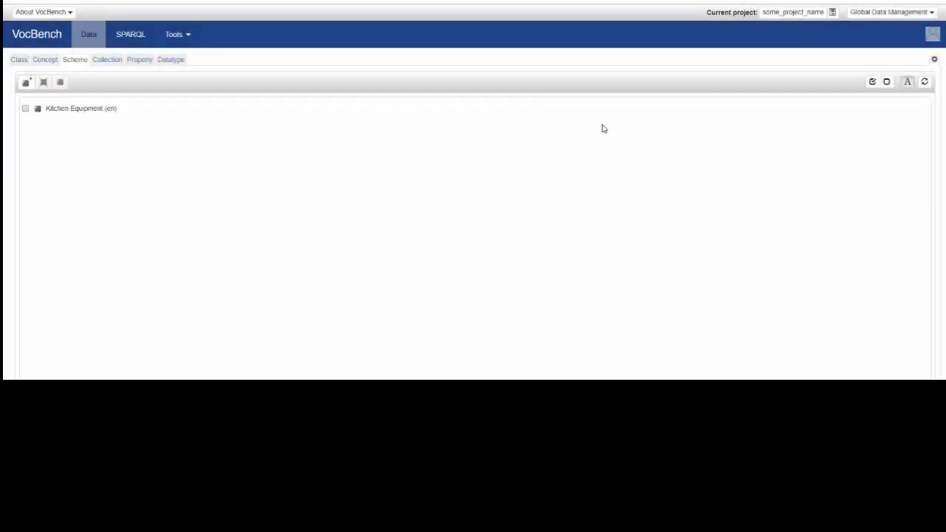
pyautogui.click(71, 108)
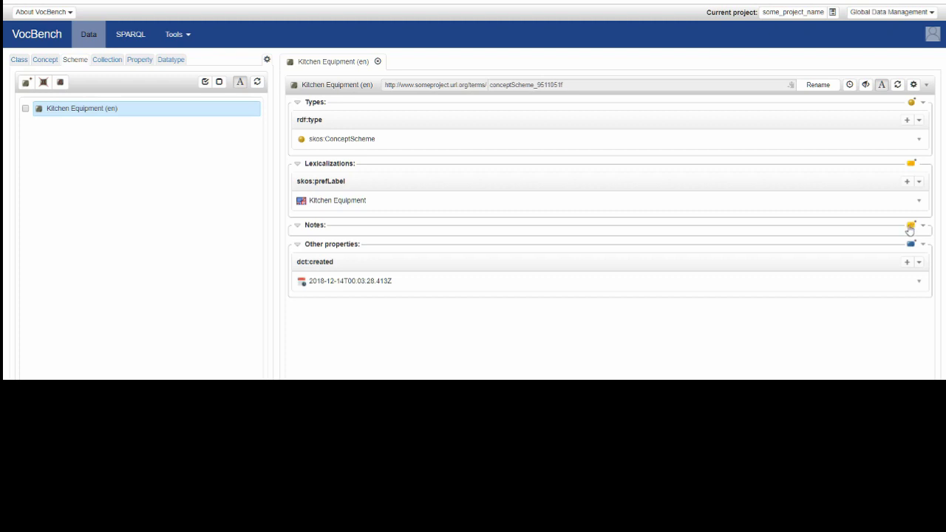
pyautogui.click(911, 226)
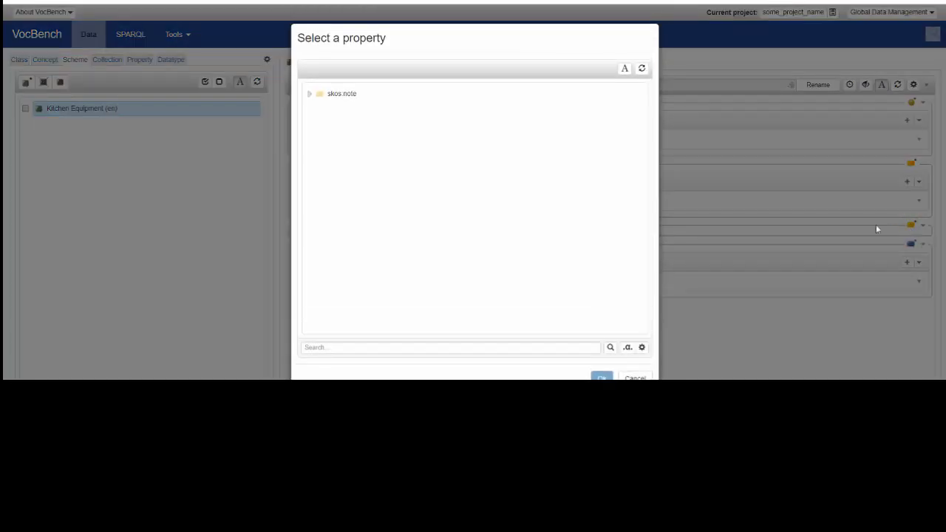
pyautogui.click(309, 94)
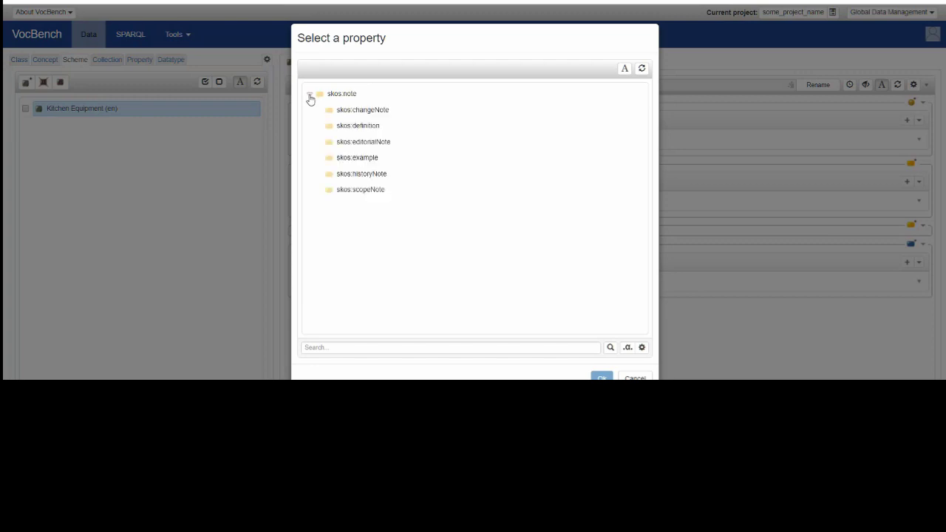
pyautogui.click(366, 189)
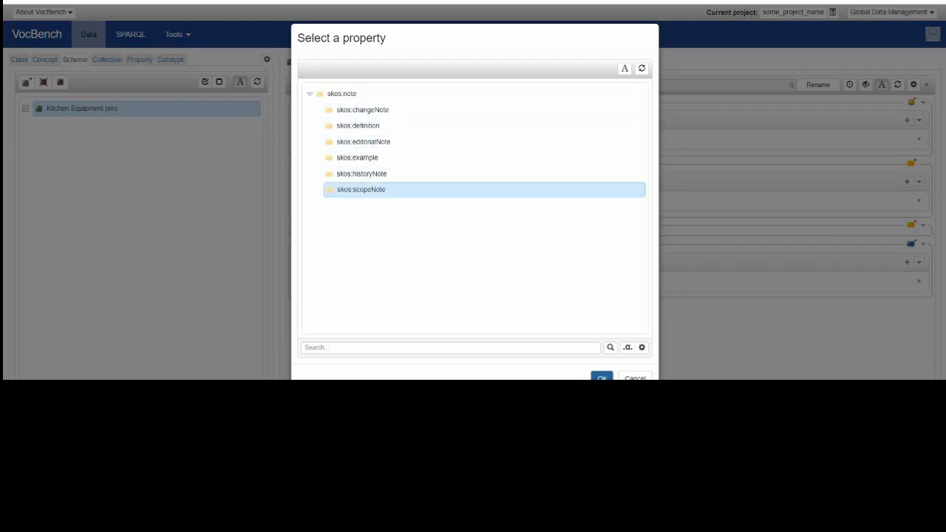
pyautogui.click(601, 377)
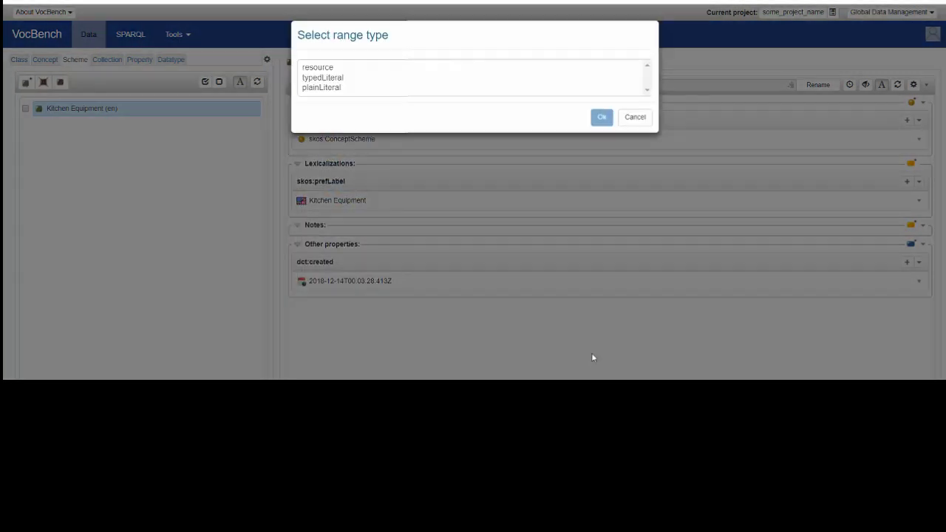
pyautogui.click(322, 91)
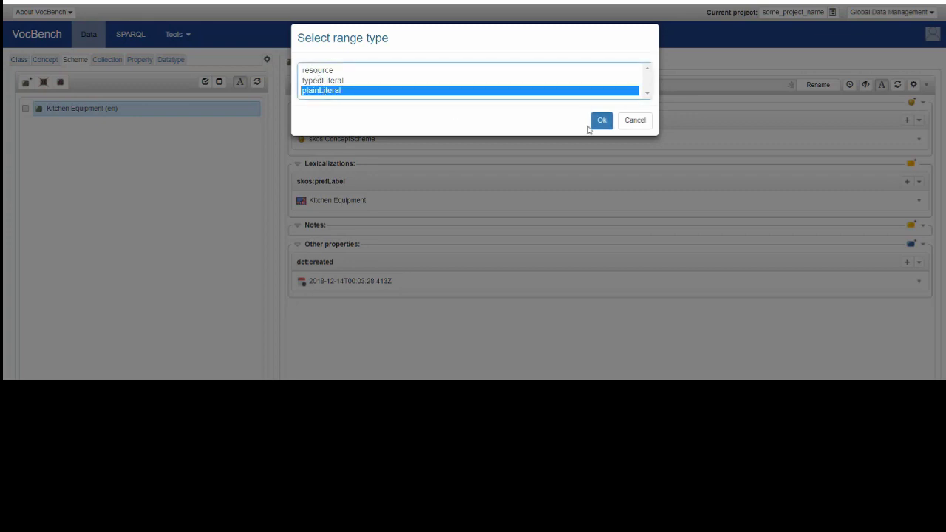
pyautogui.click(602, 123)
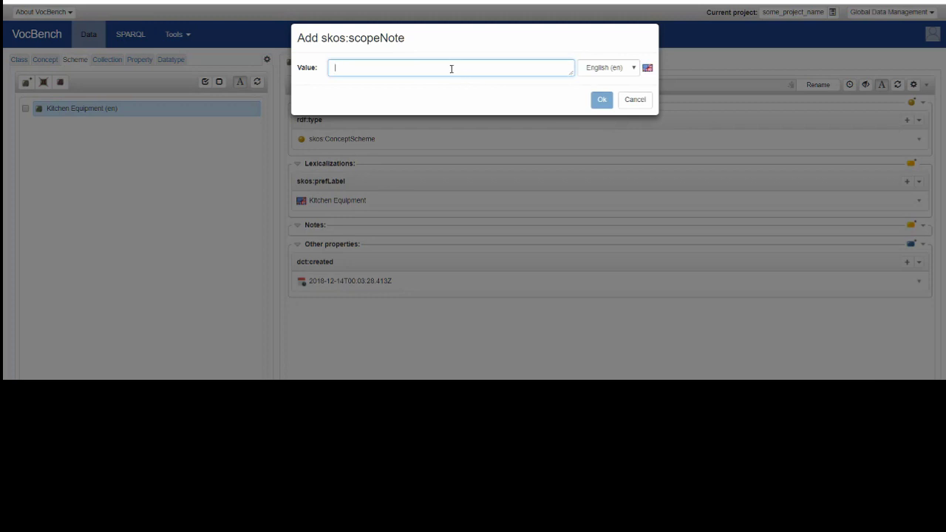
pyautogui.write('A set of terms for Kitchen Equi')
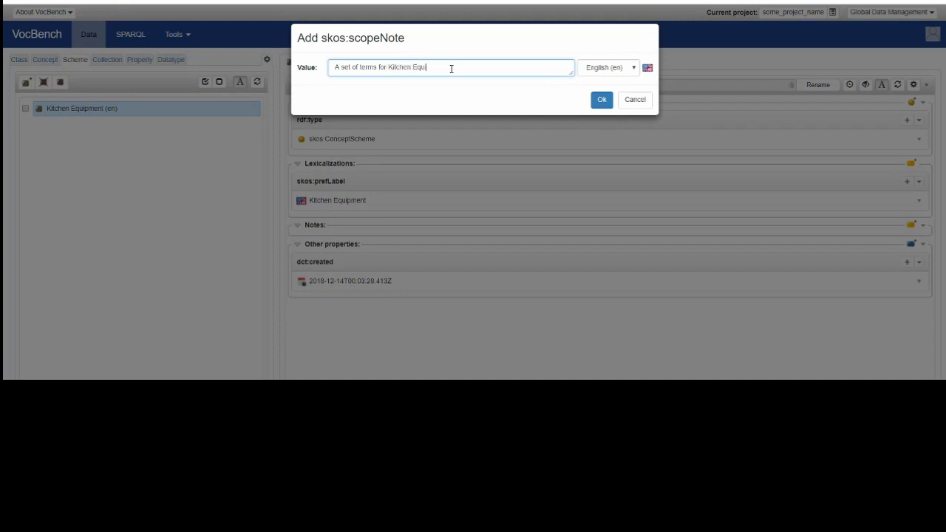
pyautogui.write('ent')
pyautogui.click(608, 100)
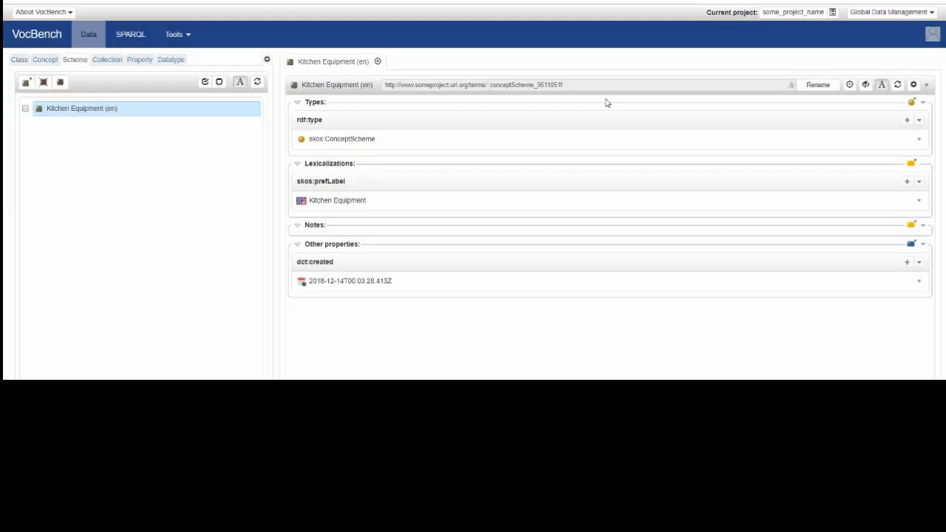
# - Make Kitchen Equipment active, add top concepts Pans and Cutlery, and open Pans
pyautogui.click(26, 109)
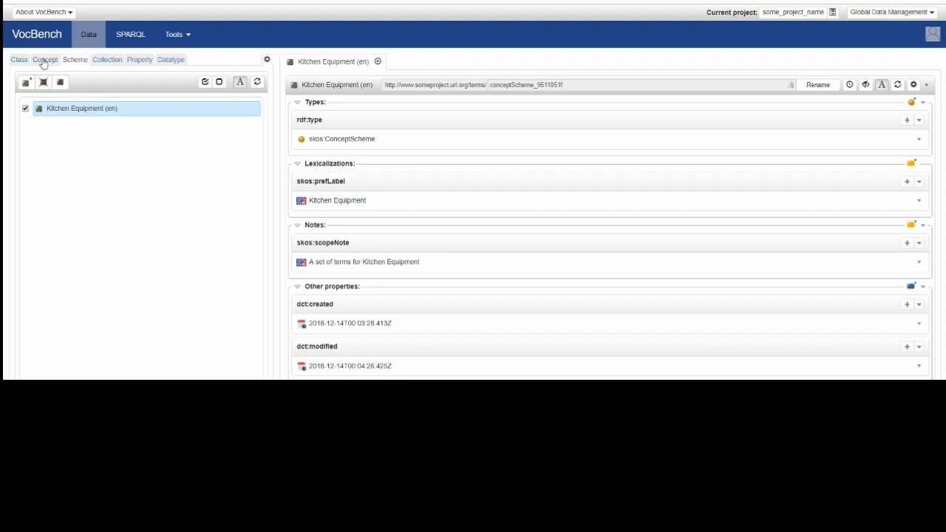
pyautogui.click(44, 61)
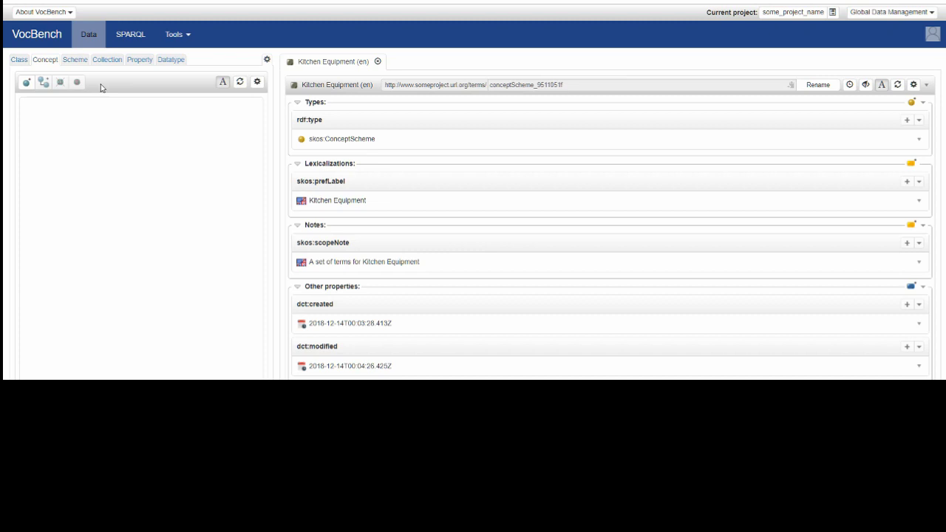
pyautogui.click(26, 83)
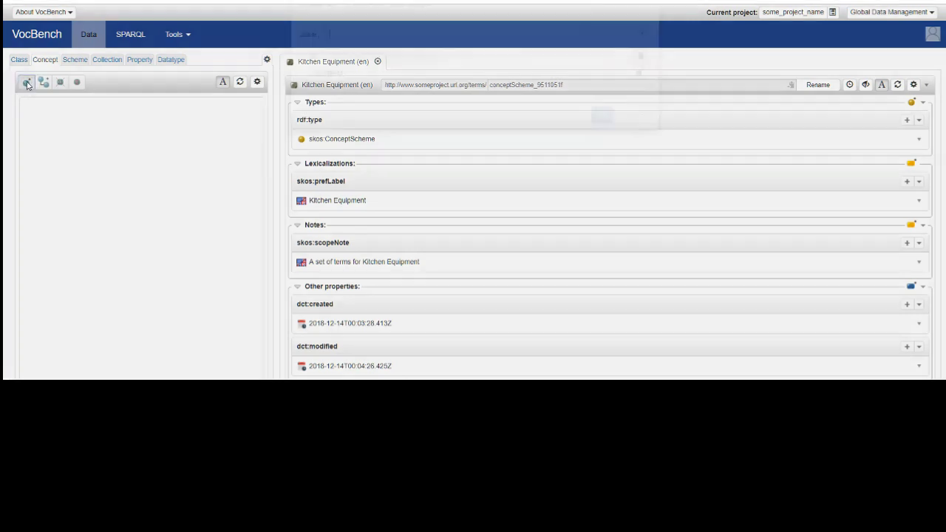
pyautogui.write('Par')
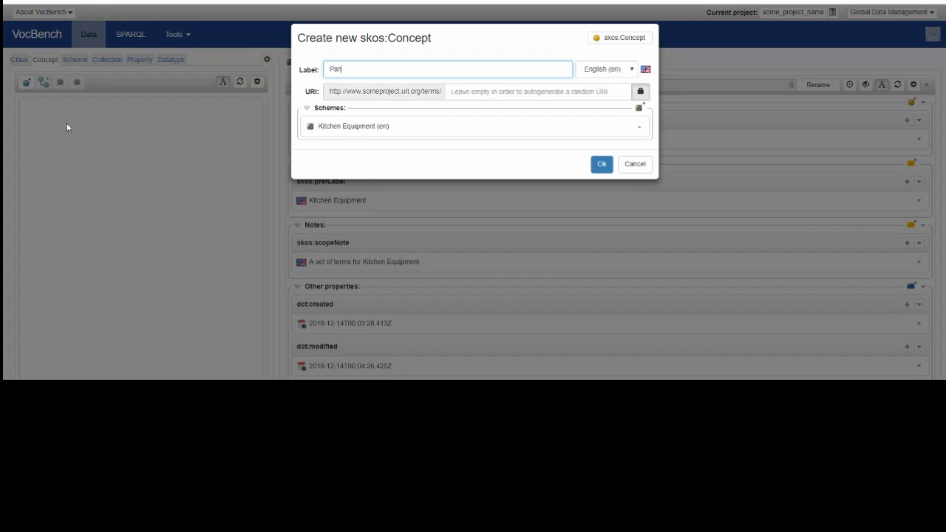
pyautogui.write('s')
pyautogui.click(601, 163)
pyautogui.click(27, 83)
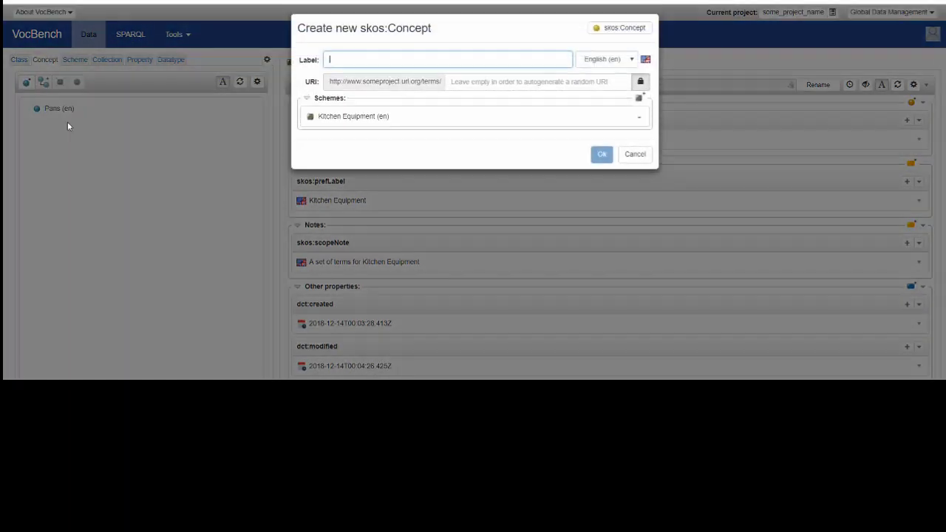
pyautogui.write('Cu')
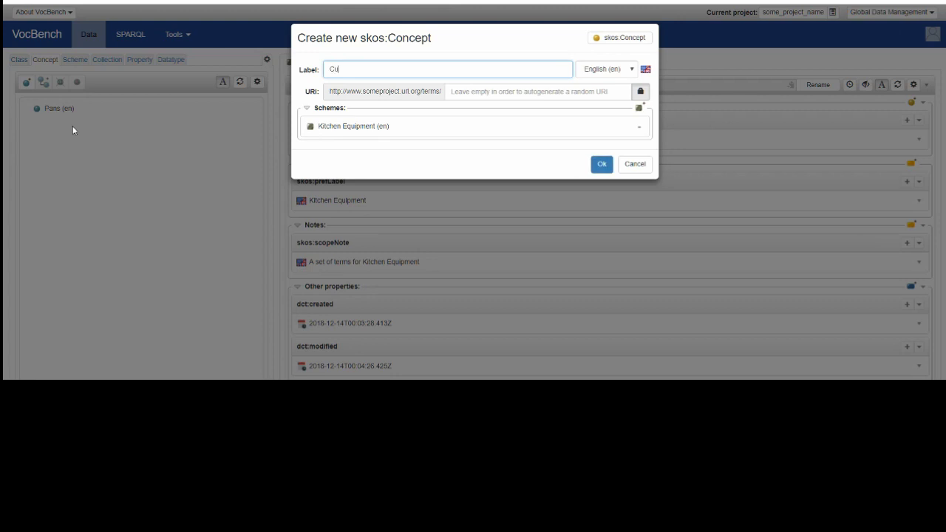
pyautogui.write('tlery')
pyautogui.click(602, 164)
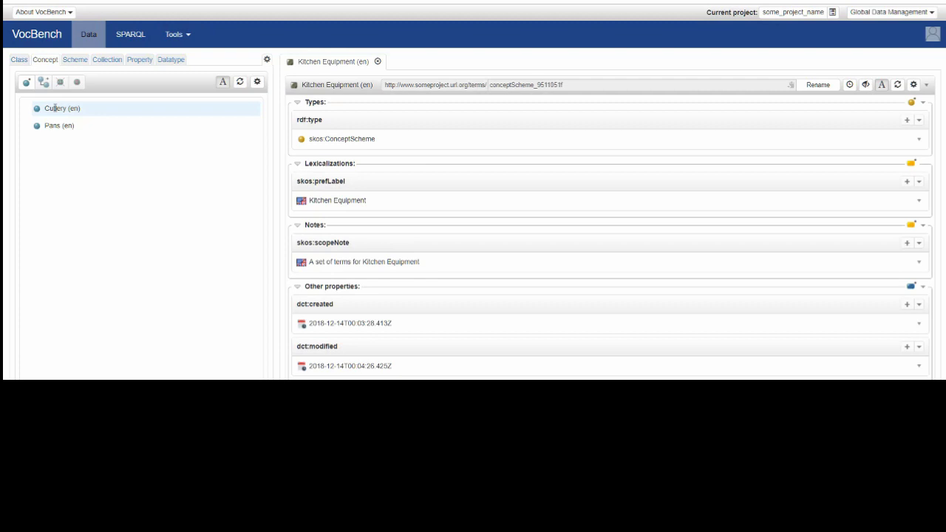
pyautogui.click(51, 127)
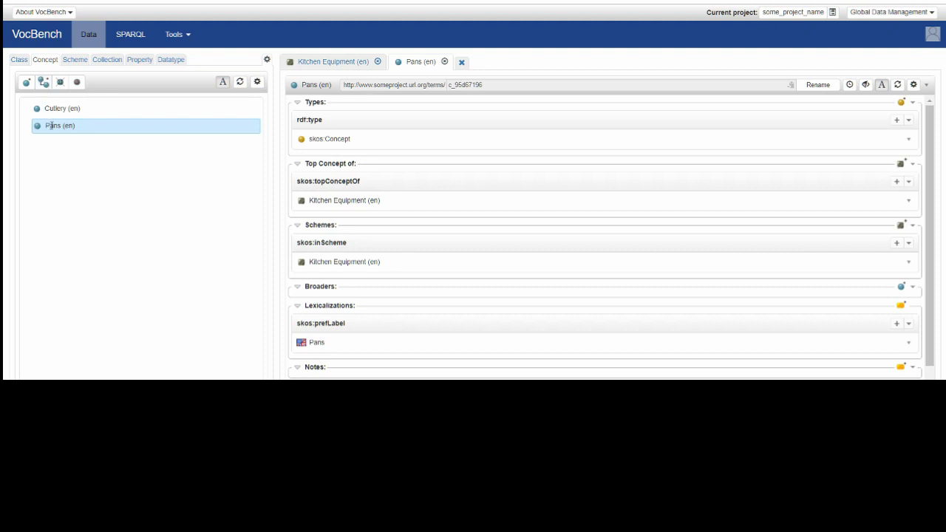
# - Add saucepan and frying pan as narrower concepts of Pans, then open saucepan
pyautogui.click(43, 84)
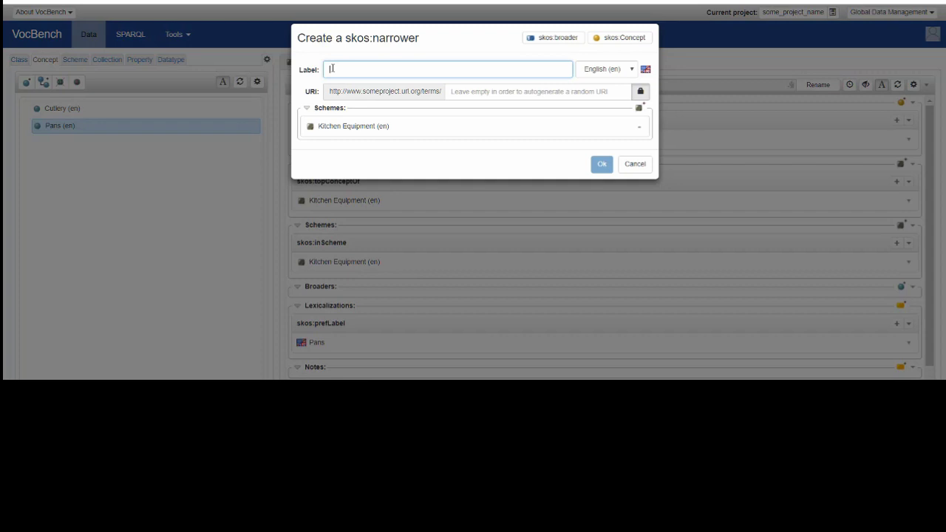
pyautogui.write('sau')
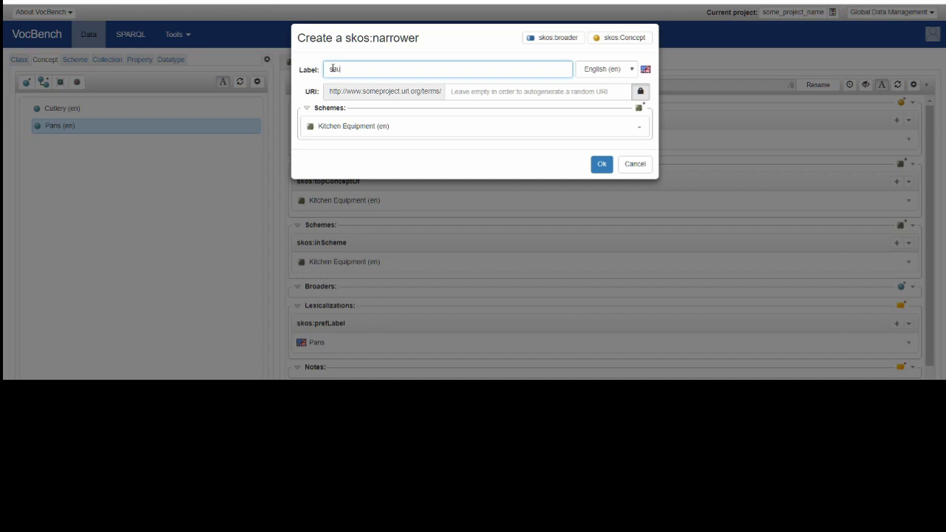
pyautogui.write('ccepan')
pyautogui.click(602, 164)
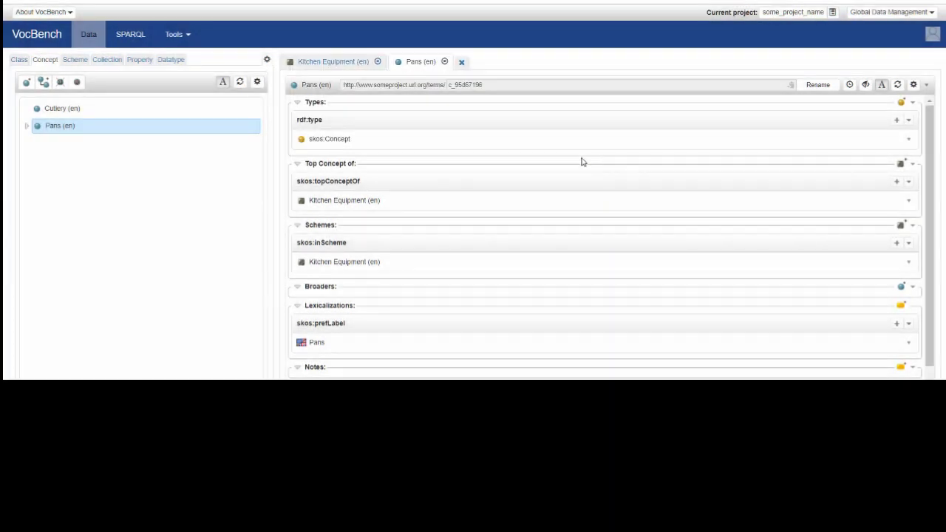
pyautogui.click(45, 82)
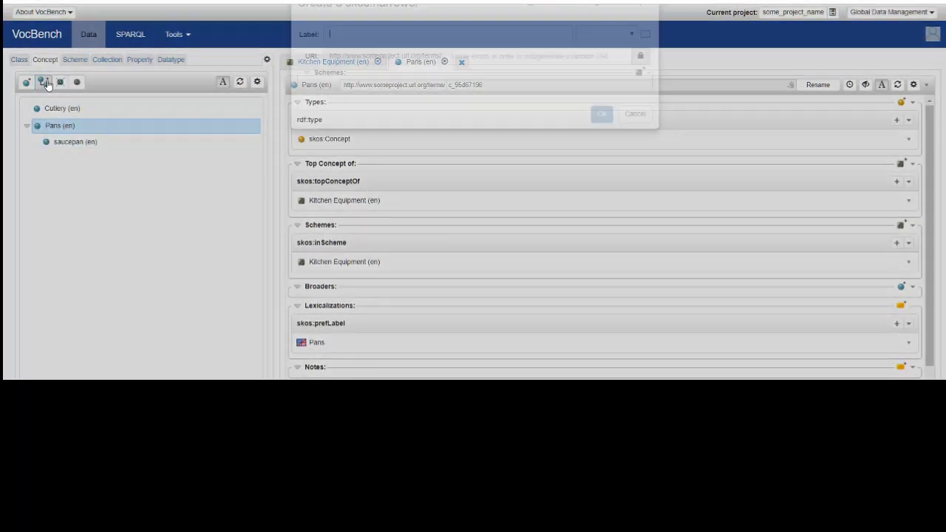
pyautogui.write('fry')
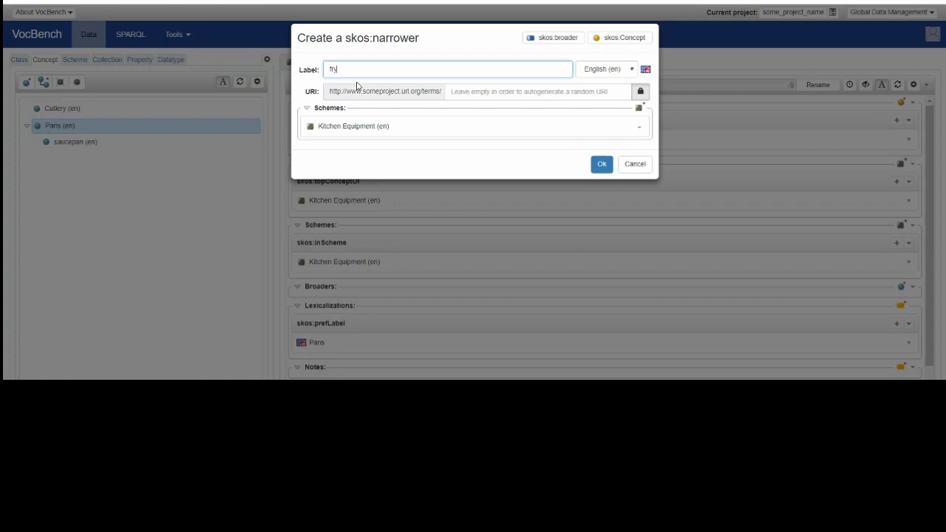
pyautogui.write('ing pan')
pyautogui.click(602, 163)
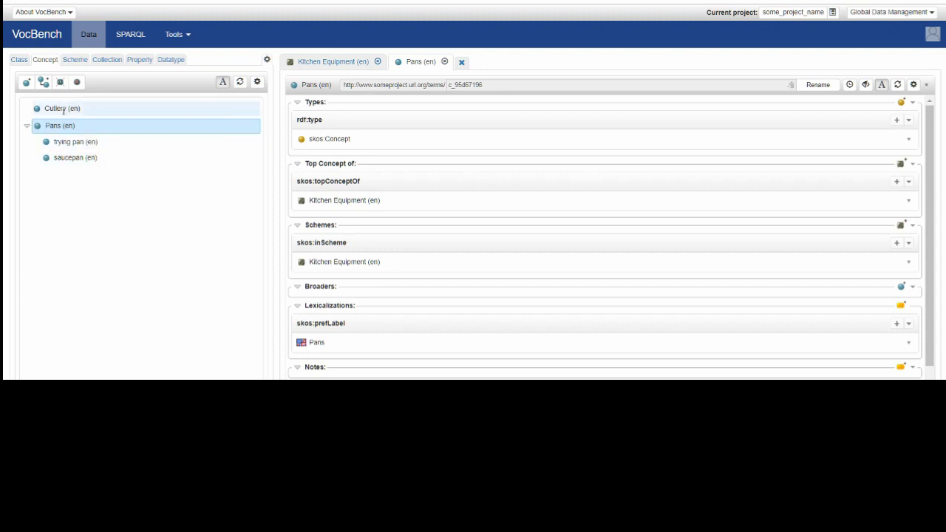
pyautogui.click(69, 159)
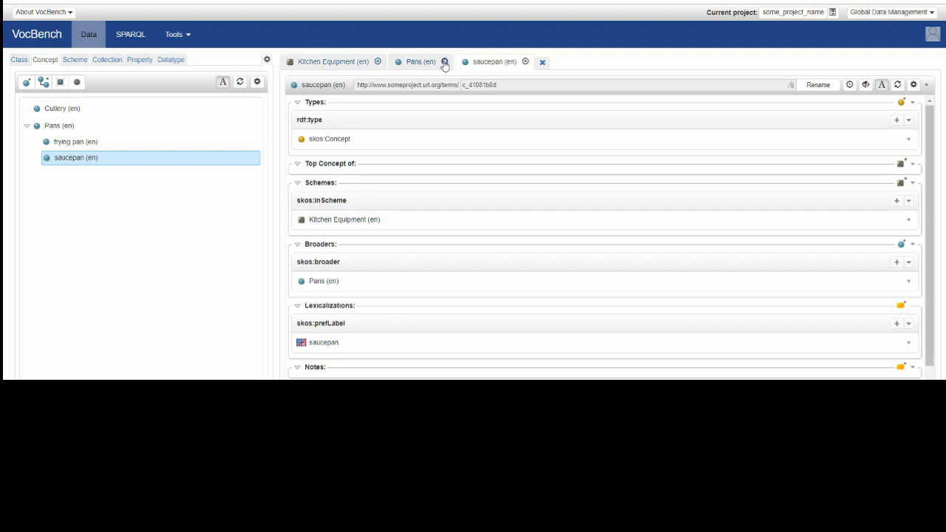
# - Close the Pans and Kitchen Equipment tabs and give saucepan the altLabel 'sauce pan'
pyautogui.click(445, 63)
pyautogui.click(377, 62)
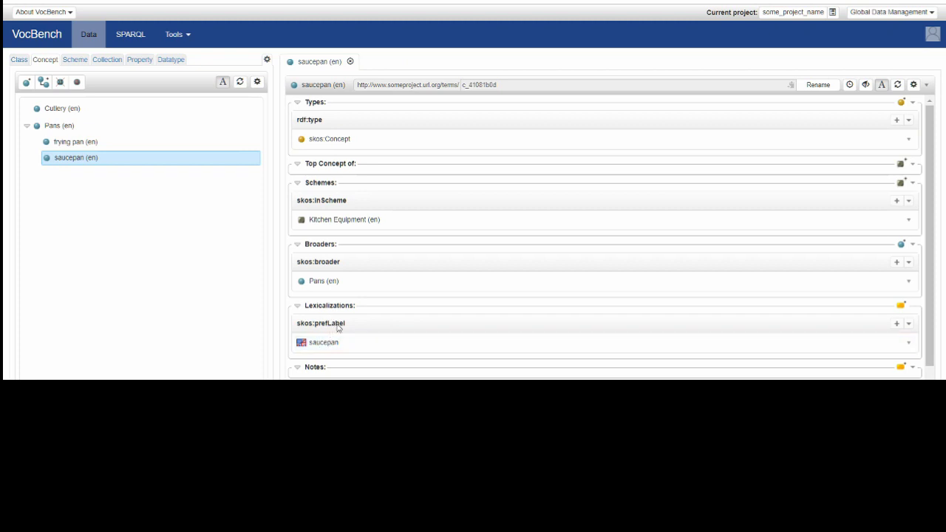
pyautogui.click(902, 308)
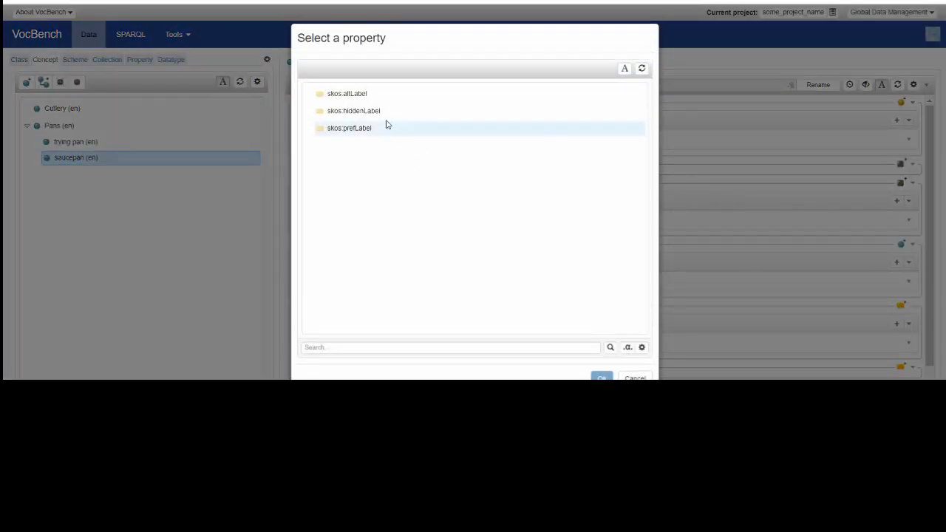
pyautogui.click(353, 94)
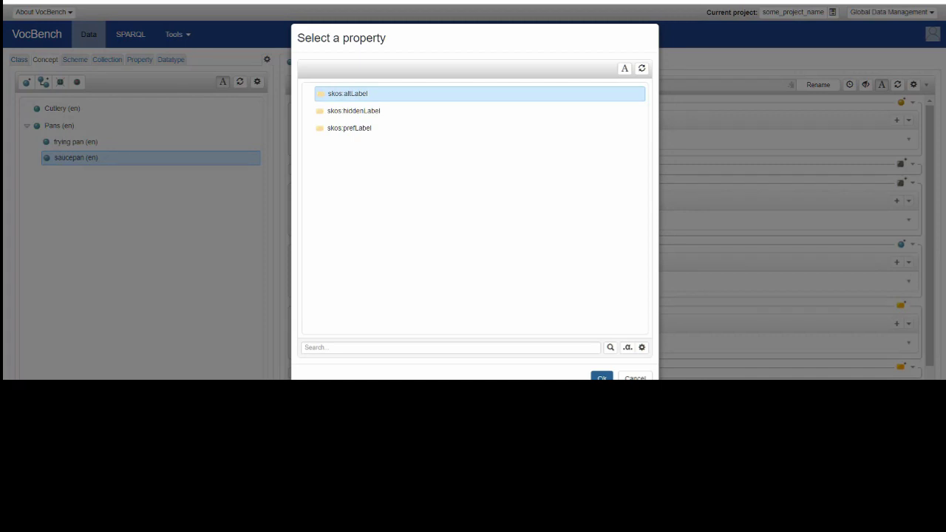
pyautogui.click(601, 378)
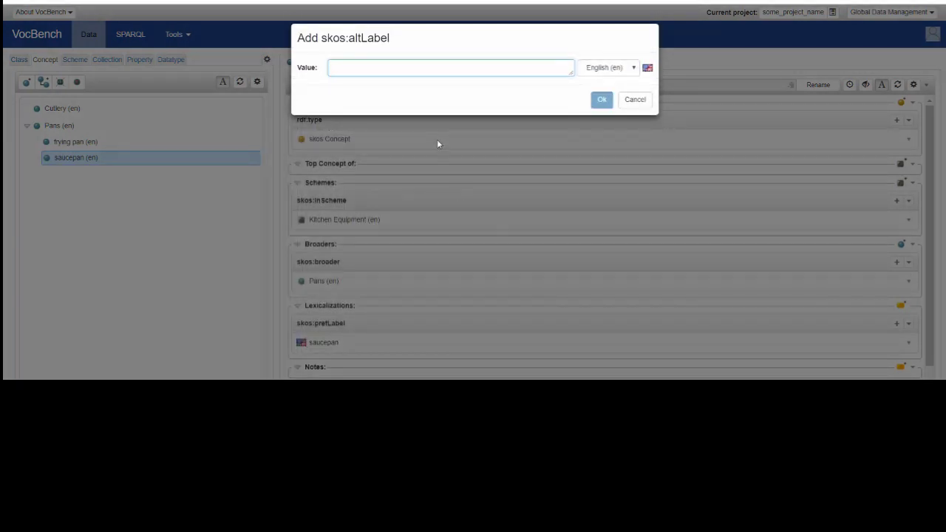
pyautogui.write('sauce pan')
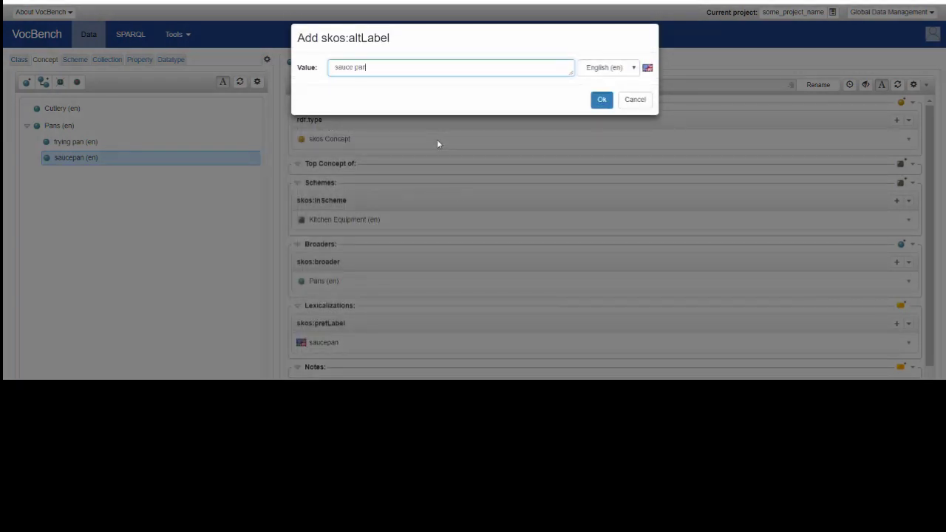
pyautogui.click(604, 107)
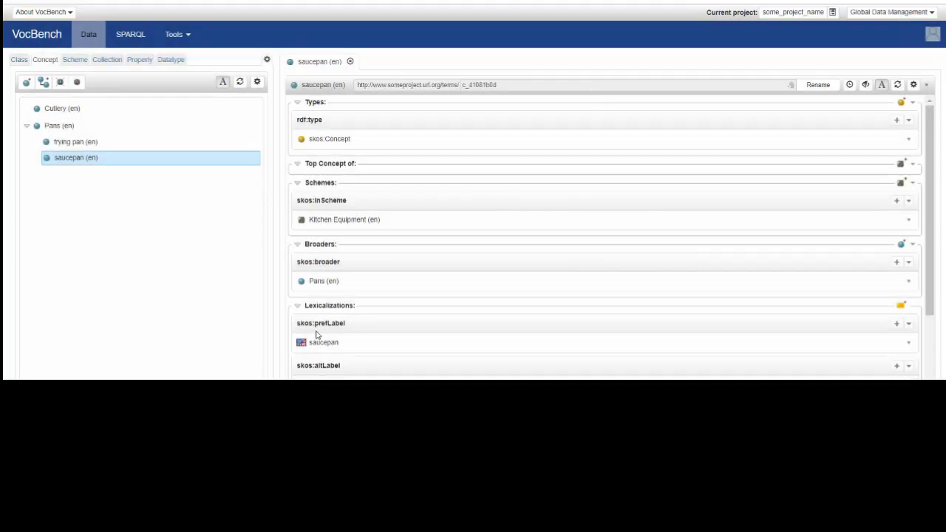
pyautogui.scroll(-3, 319, 331)
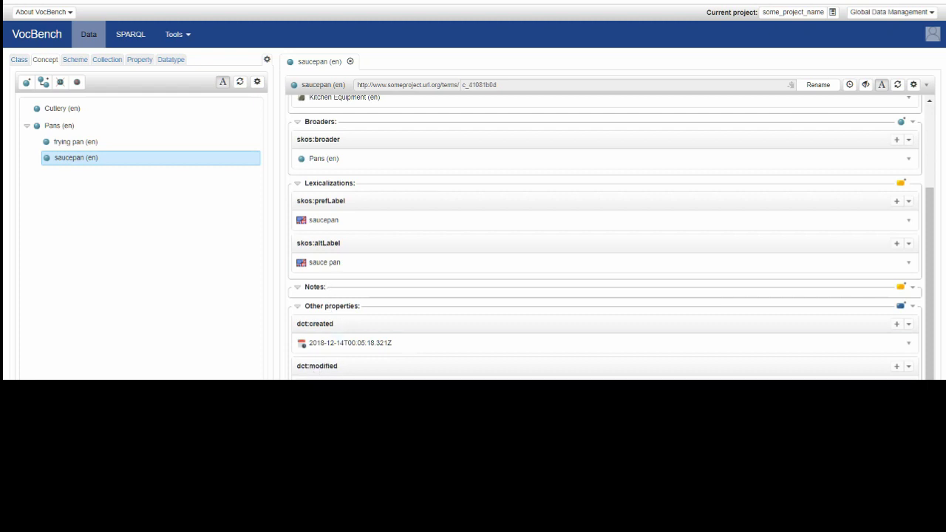
pyautogui.scroll(3, 604, 236)
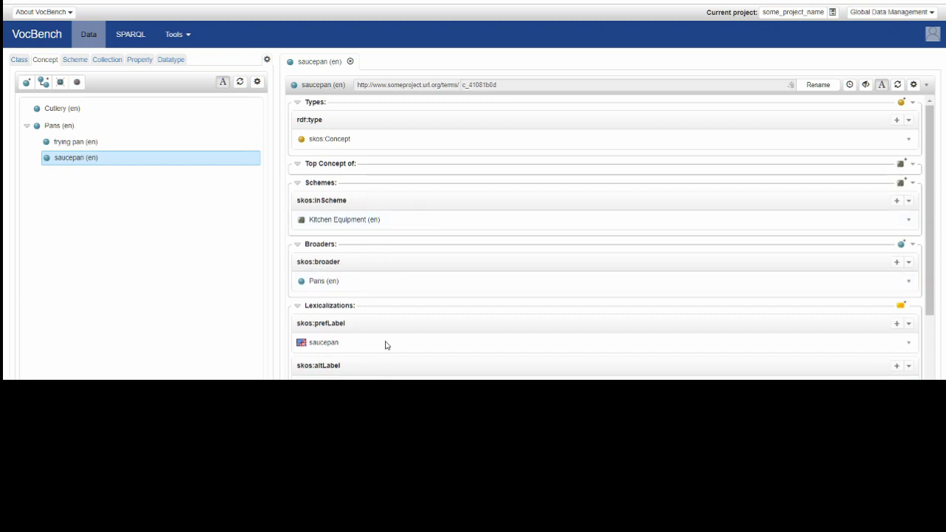
# - Add knives, forks and spoons as narrower concepts of Cutlery
pyautogui.click(59, 109)
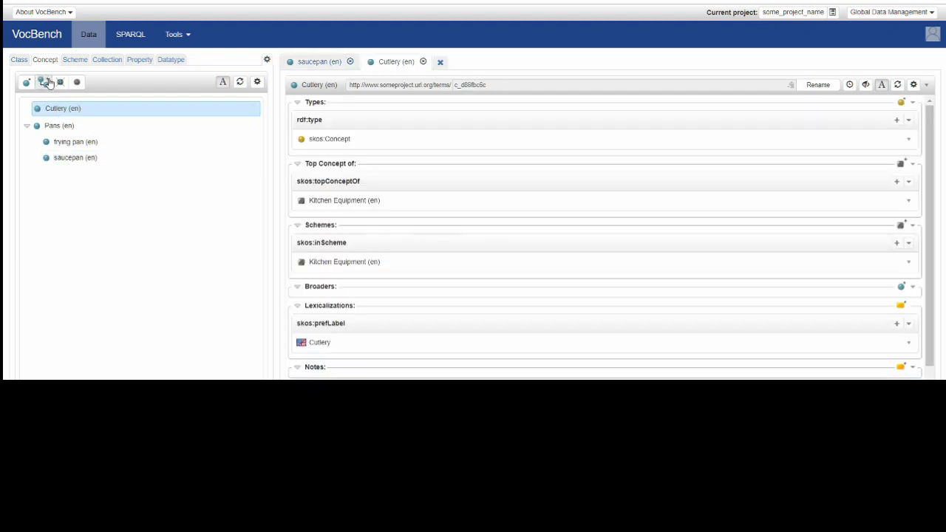
pyautogui.click(44, 82)
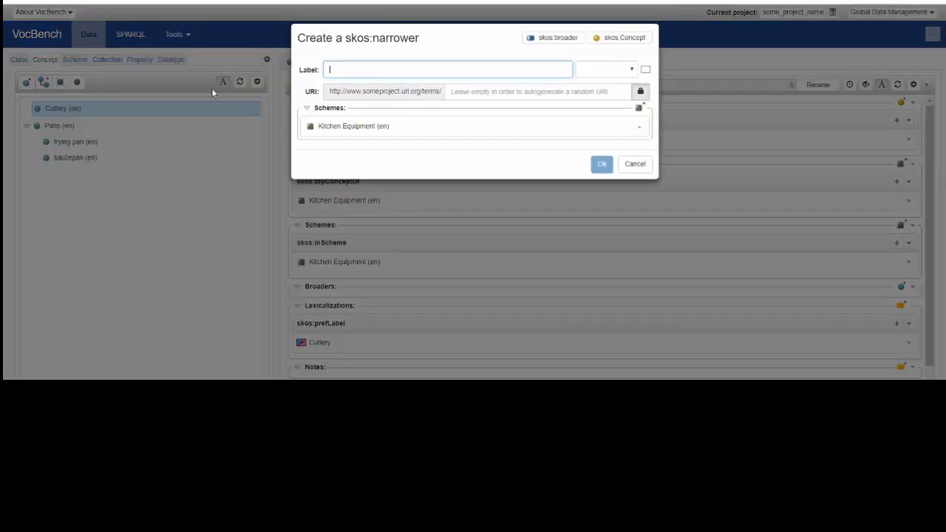
pyautogui.write('knives')
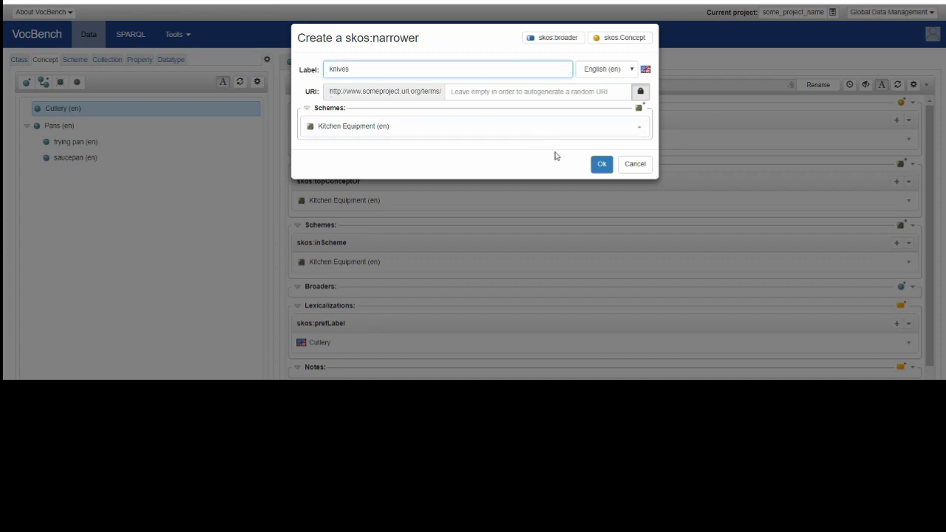
pyautogui.click(602, 165)
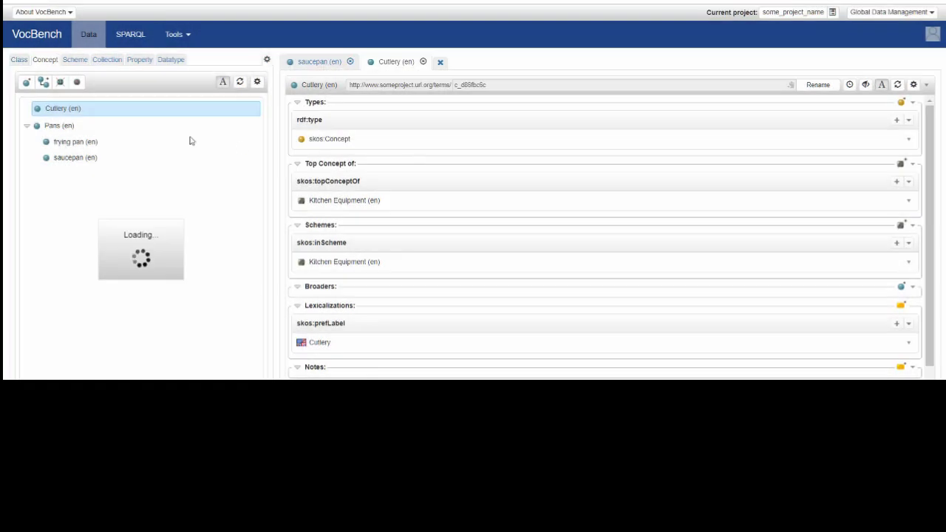
pyautogui.click(44, 82)
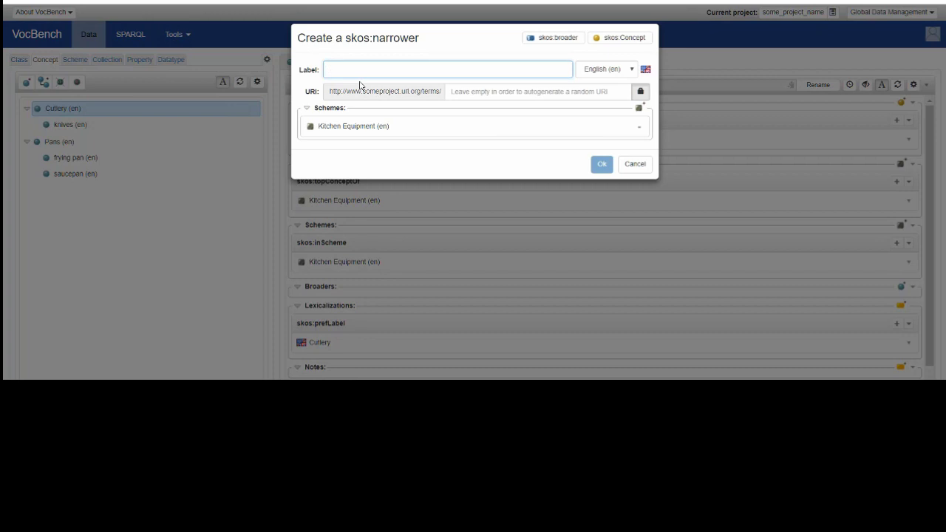
pyautogui.write('foi')
pyautogui.write('ks')
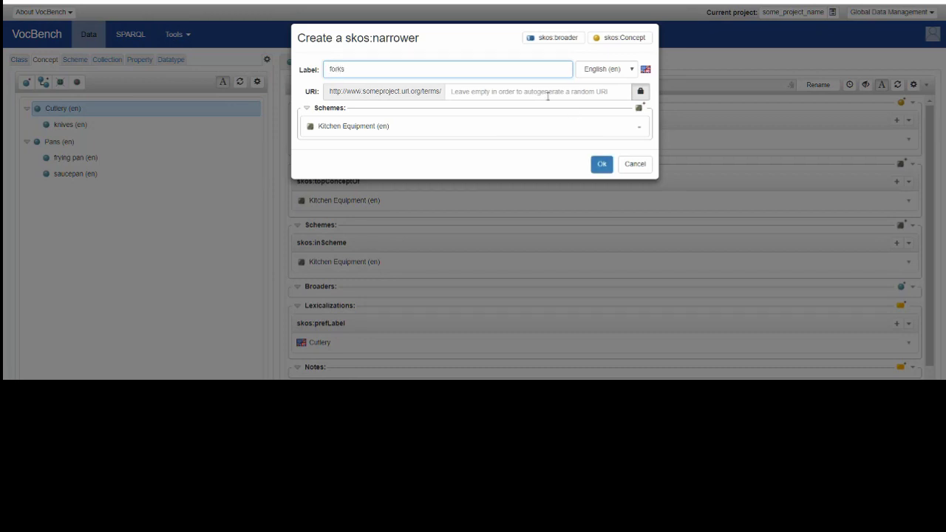
pyautogui.click(602, 163)
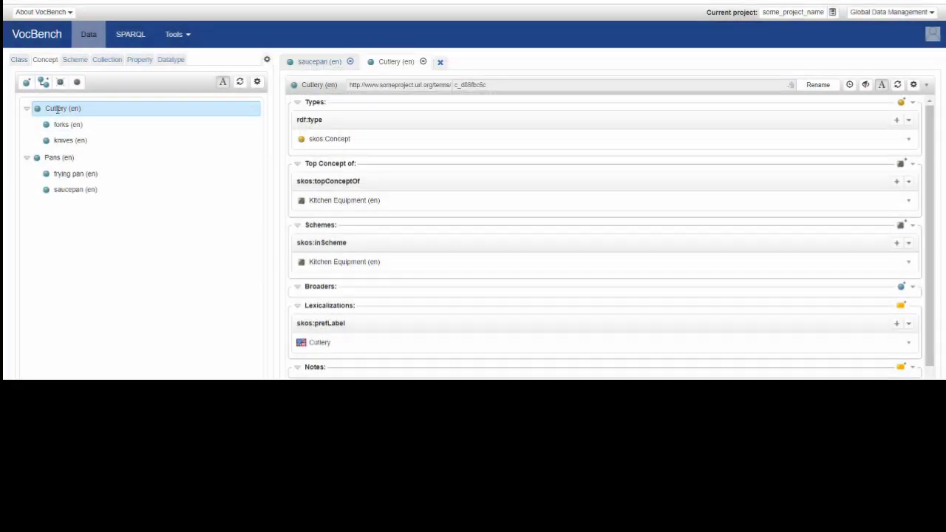
pyautogui.click(43, 82)
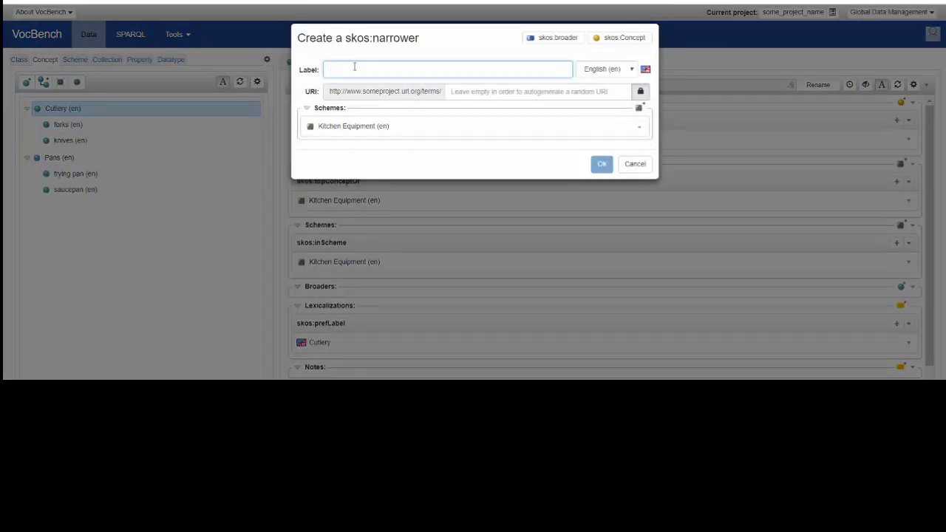
pyautogui.write('spoons')
pyautogui.click(602, 165)
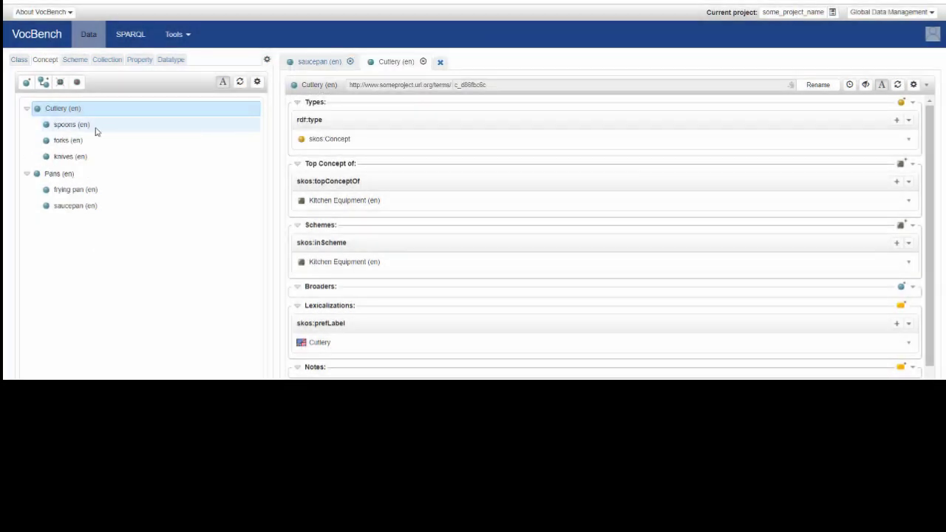
# - Start a narrower concept under spoons with the label 'soup spoon'
pyautogui.click(67, 125)
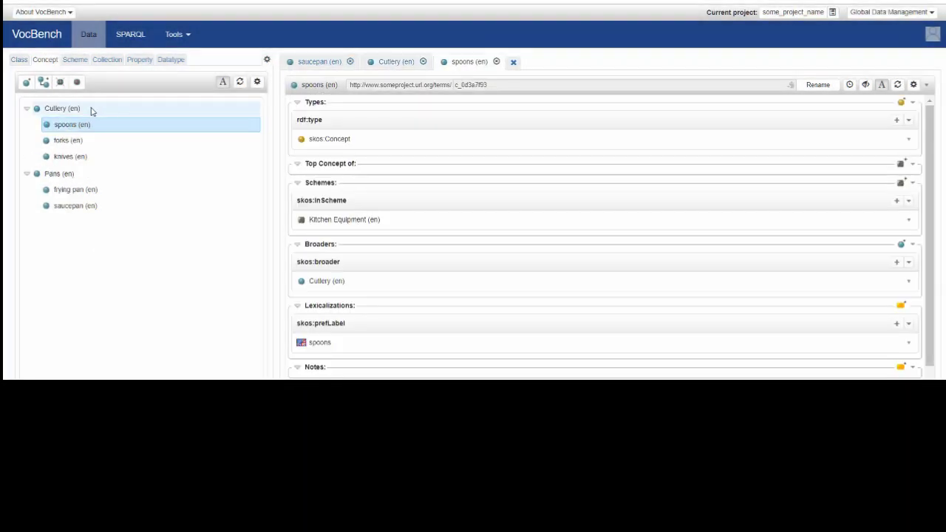
pyautogui.click(43, 82)
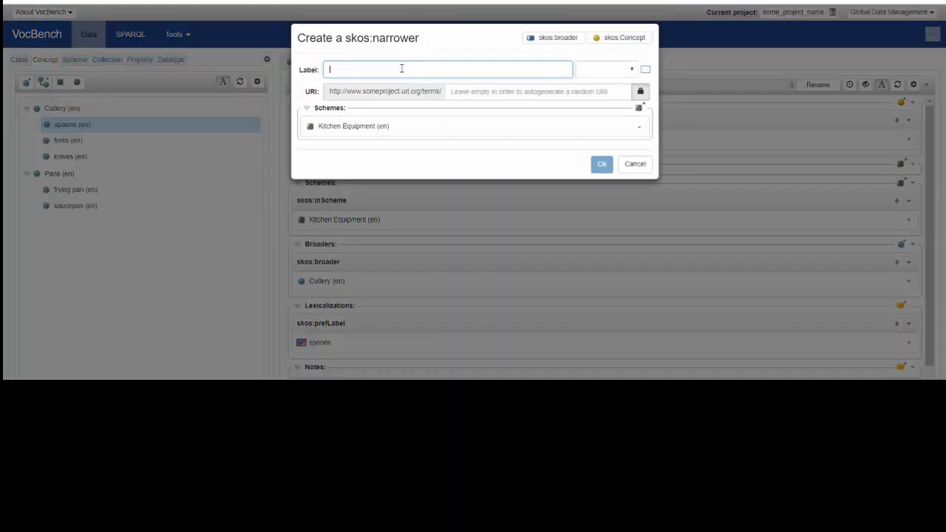
pyautogui.write('soup s')
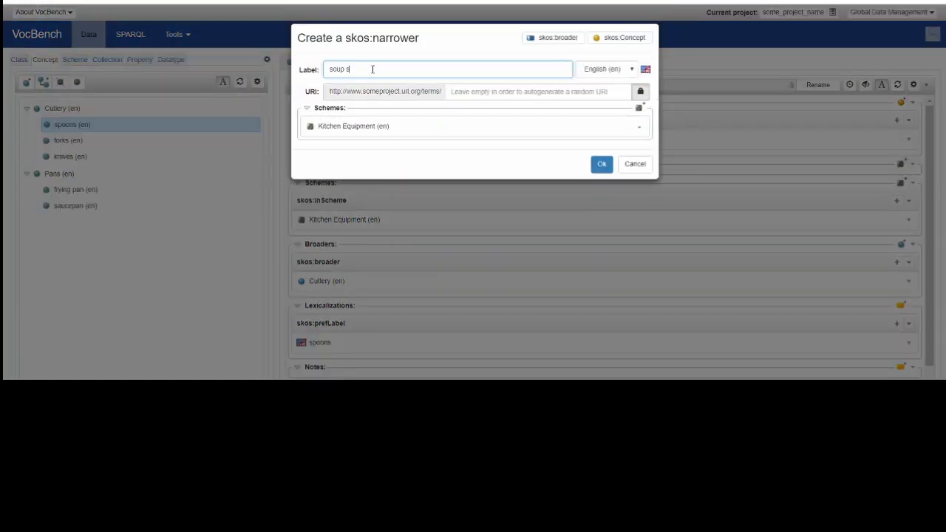
pyautogui.write('poon')
# - Create soup spoon under spoons and pickle fork under forks
pyautogui.click(601, 164)
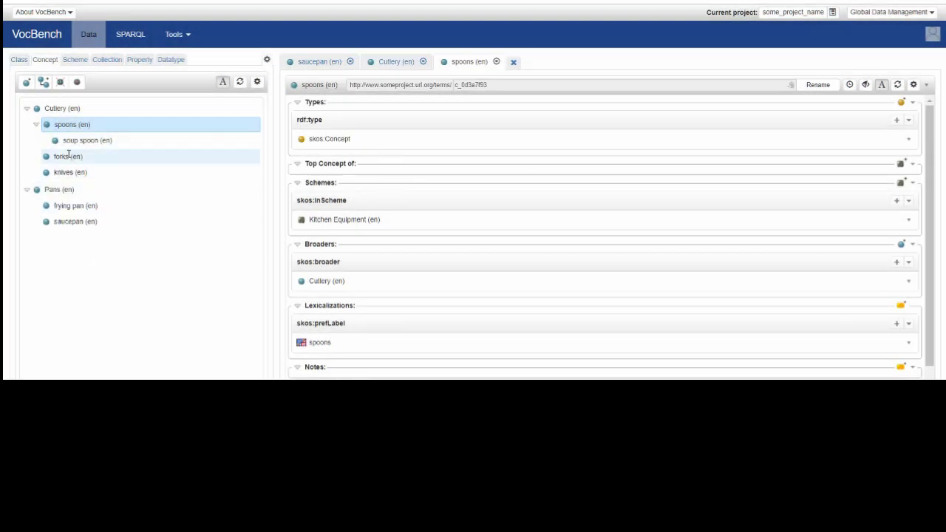
pyautogui.click(68, 156)
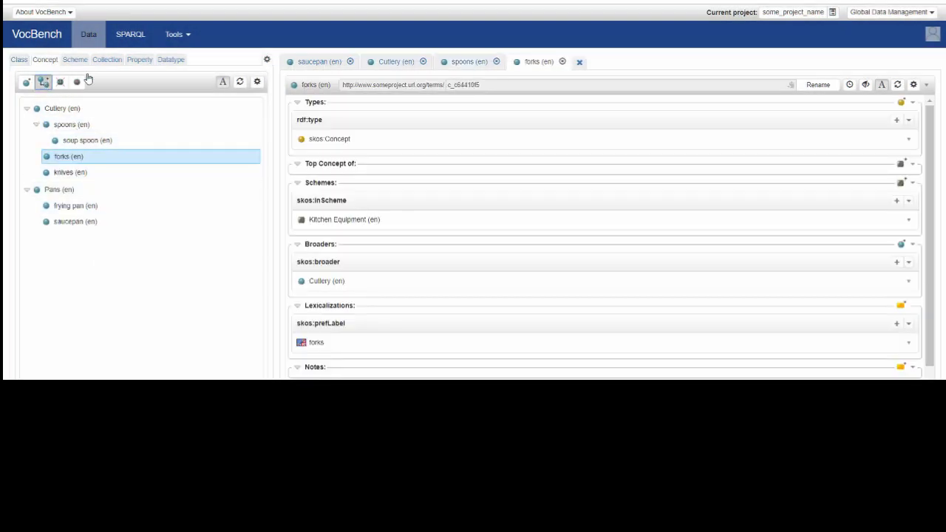
pyautogui.click(43, 82)
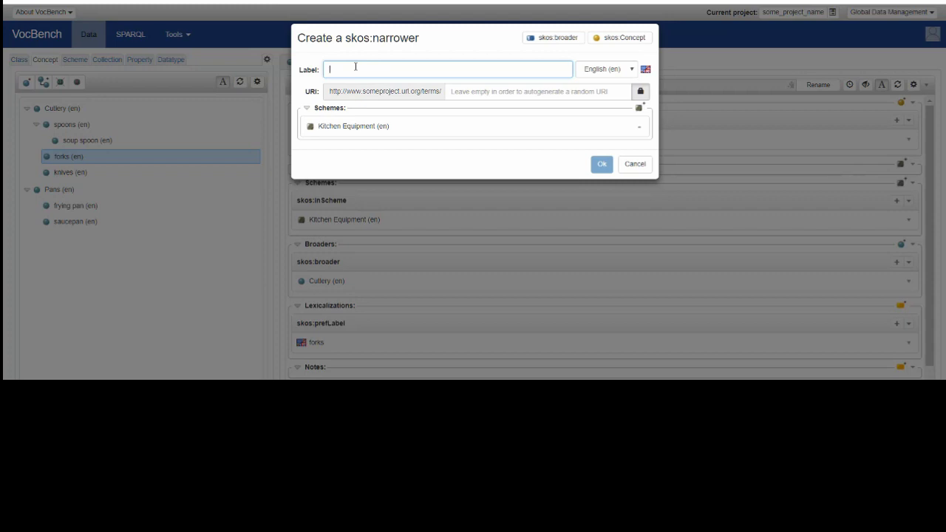
pyautogui.write('pickle fork')
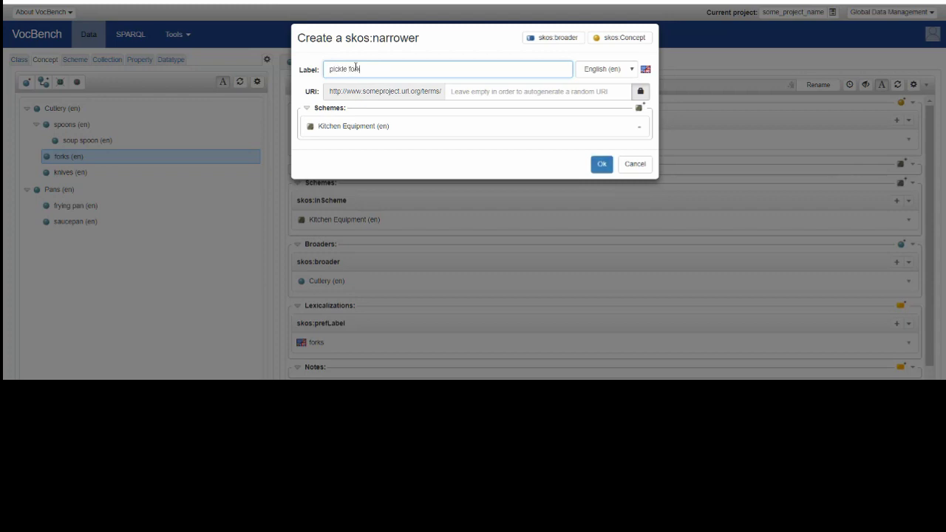
pyautogui.click(602, 164)
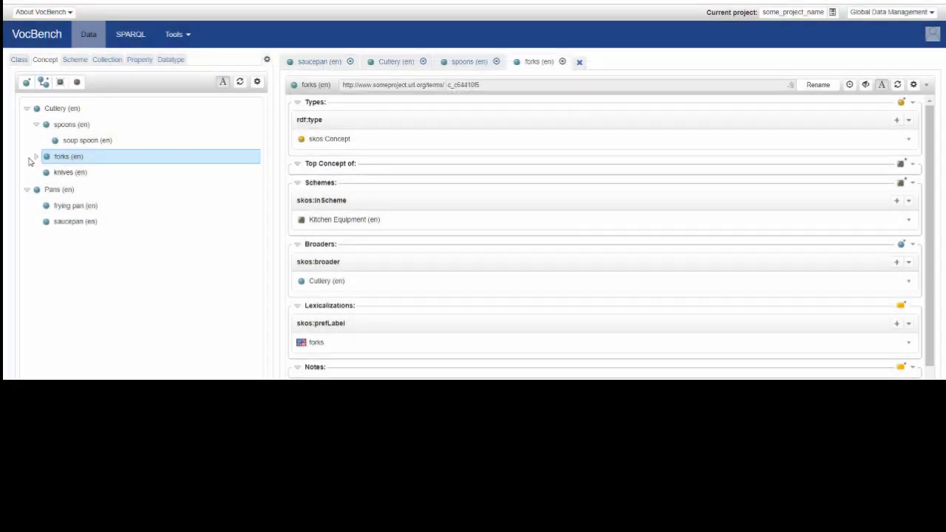
# - Add bread knife and fish knife as narrower concepts of knives
pyautogui.click(71, 188)
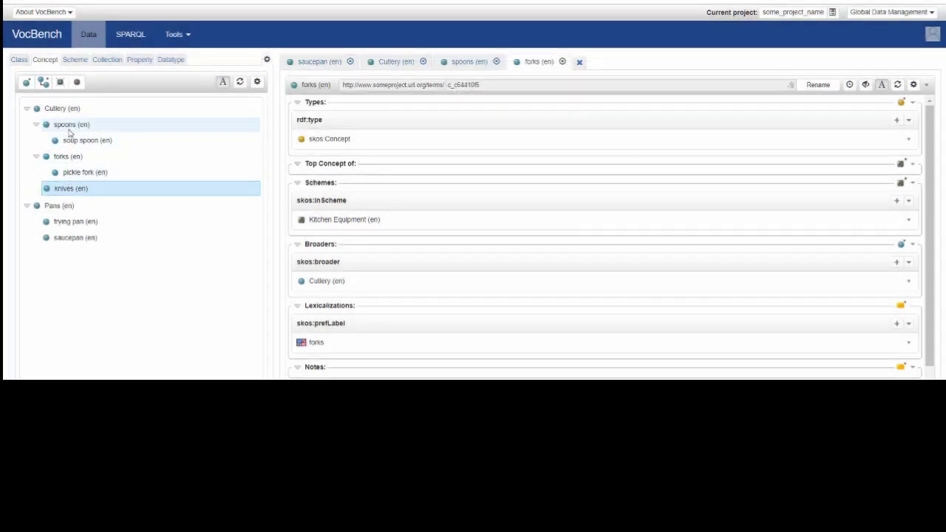
pyautogui.click(43, 81)
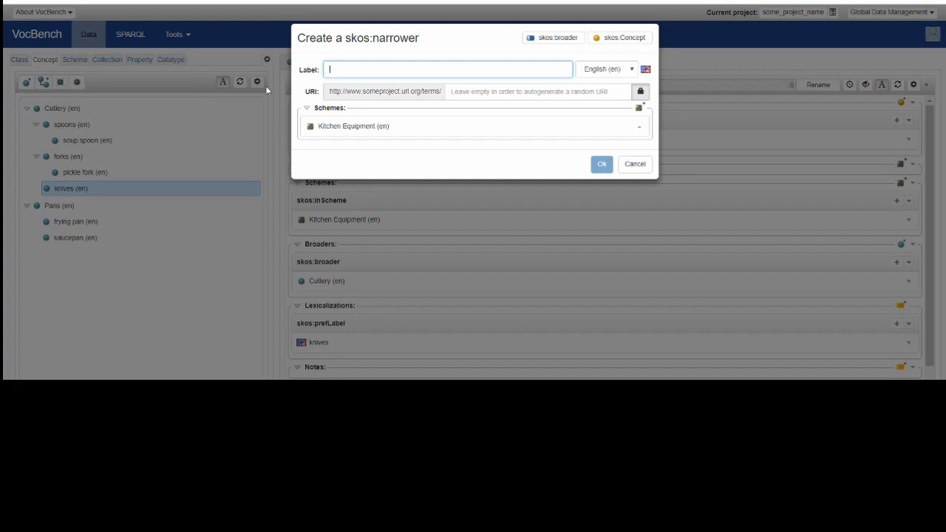
pyautogui.write('bread knife')
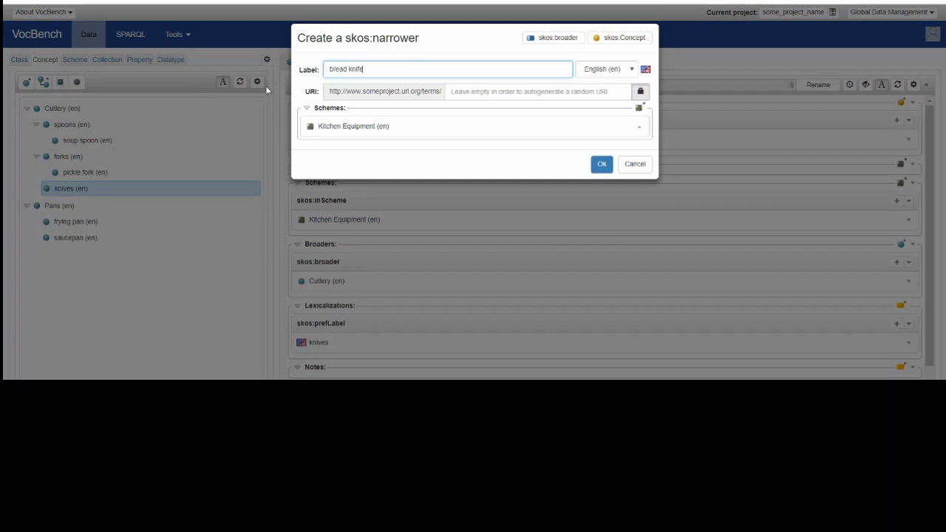
pyautogui.click(601, 163)
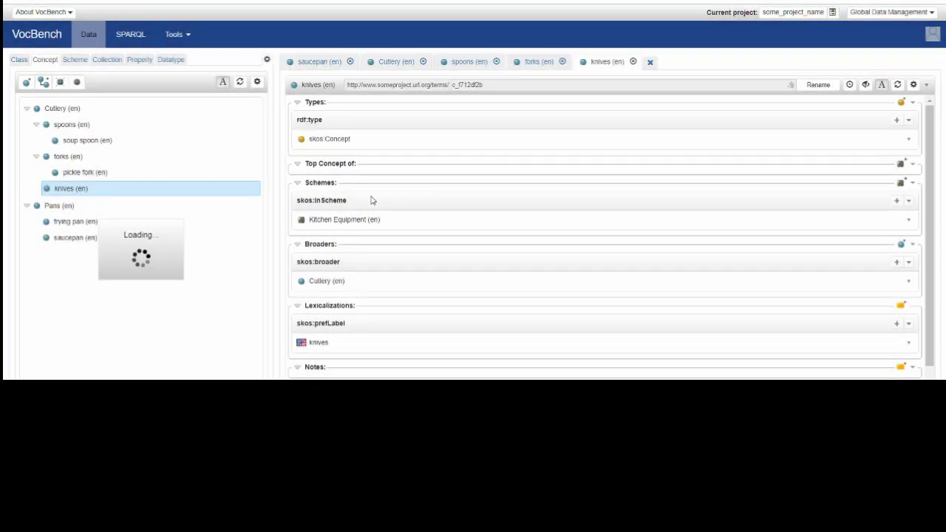
pyautogui.click(43, 82)
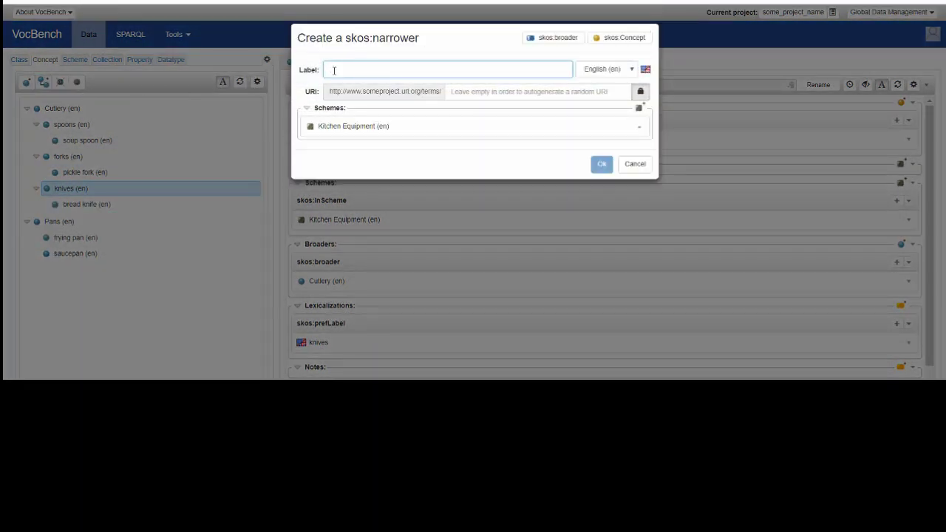
pyautogui.write('fish knife')
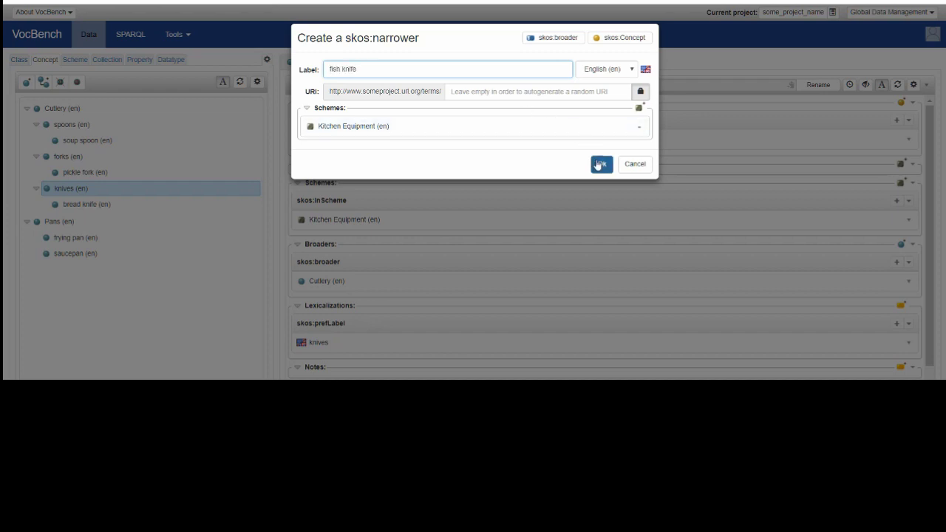
pyautogui.click(601, 163)
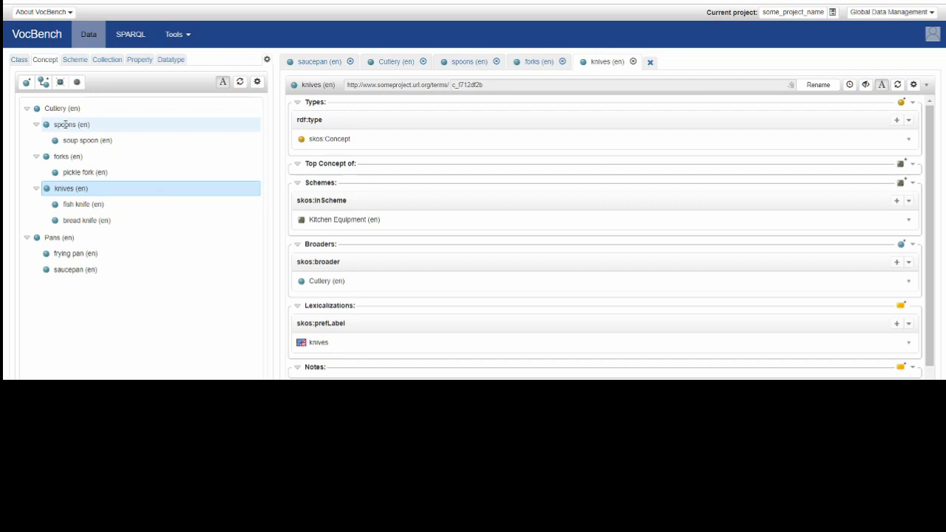
# - Create spork as a narrower concept of spoons
pyautogui.click(65, 125)
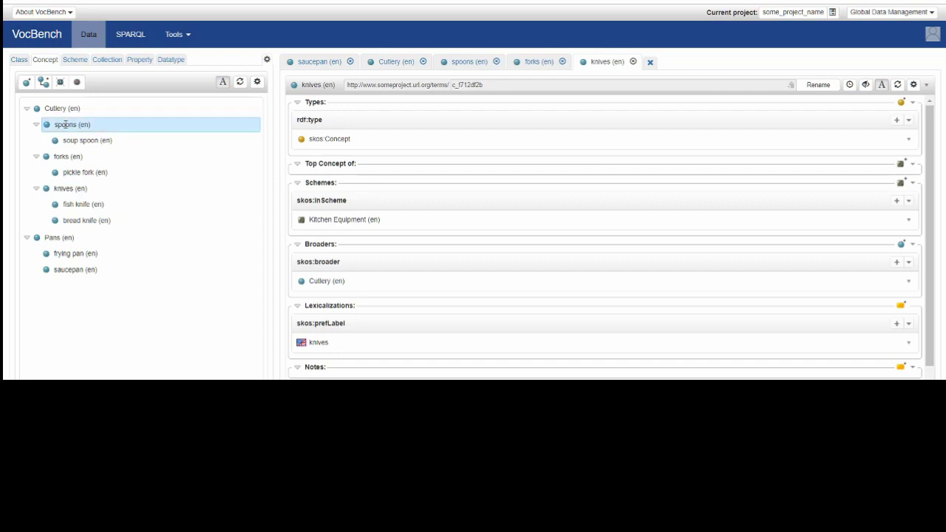
pyautogui.click(44, 82)
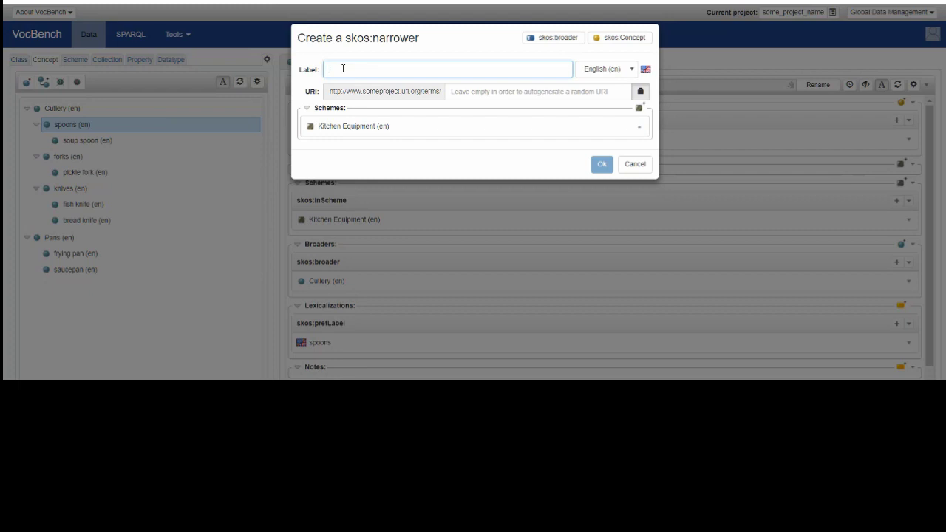
pyautogui.write('spork')
pyautogui.click(602, 164)
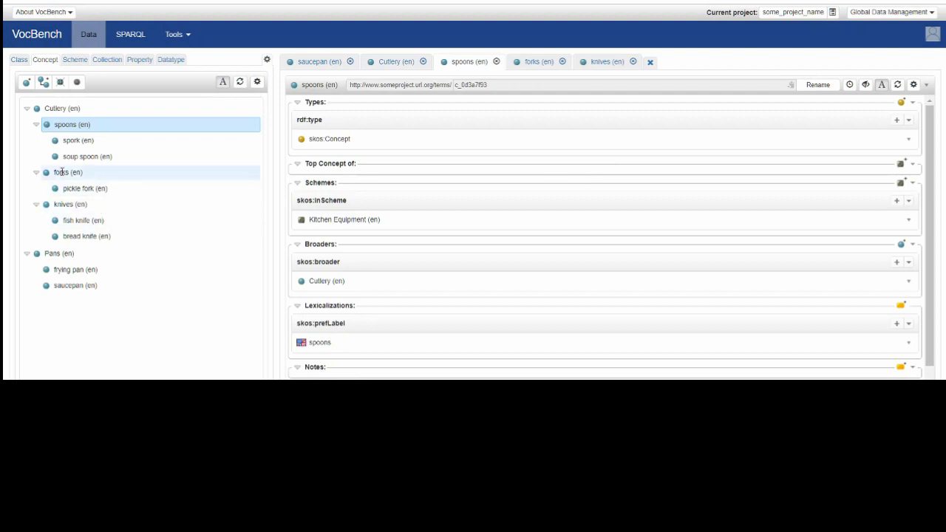
# - Try adding spork under forks too and dismiss the duplicate-label error
pyautogui.click(61, 172)
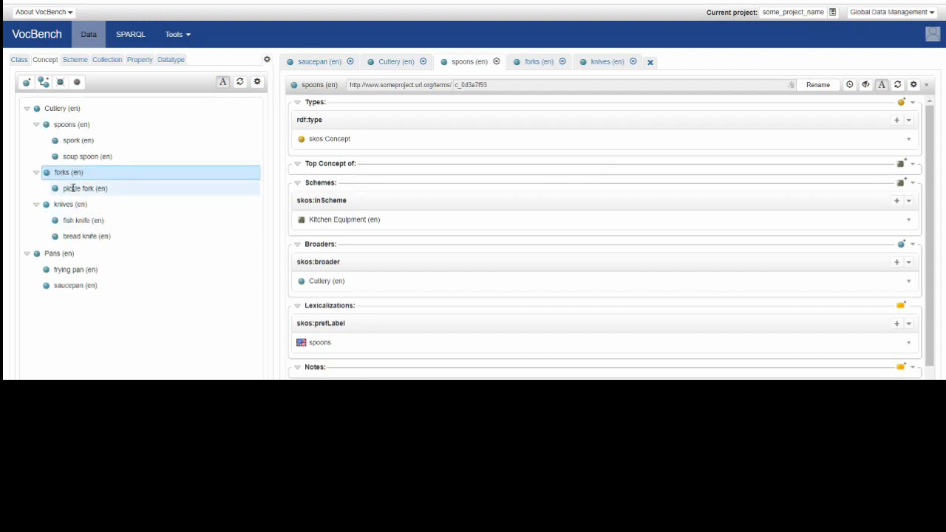
pyautogui.click(44, 83)
pyautogui.write('spork')
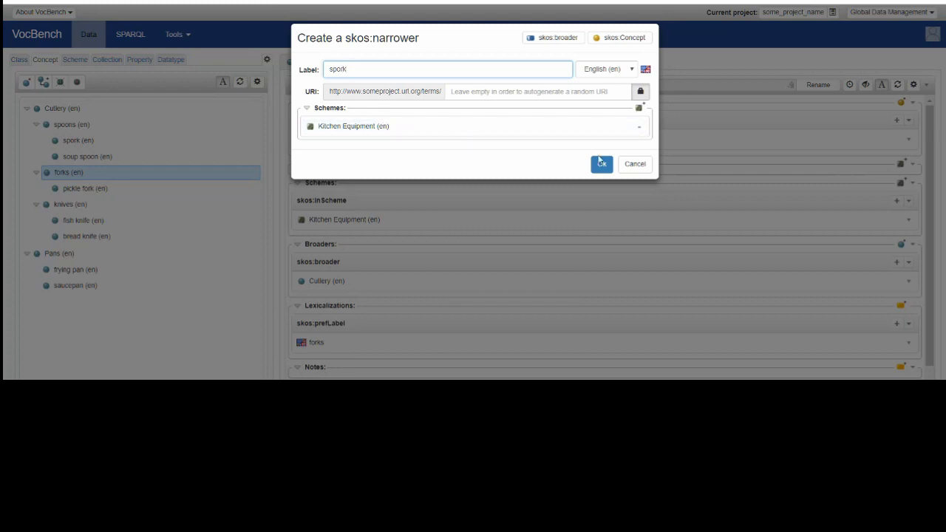
pyautogui.click(602, 164)
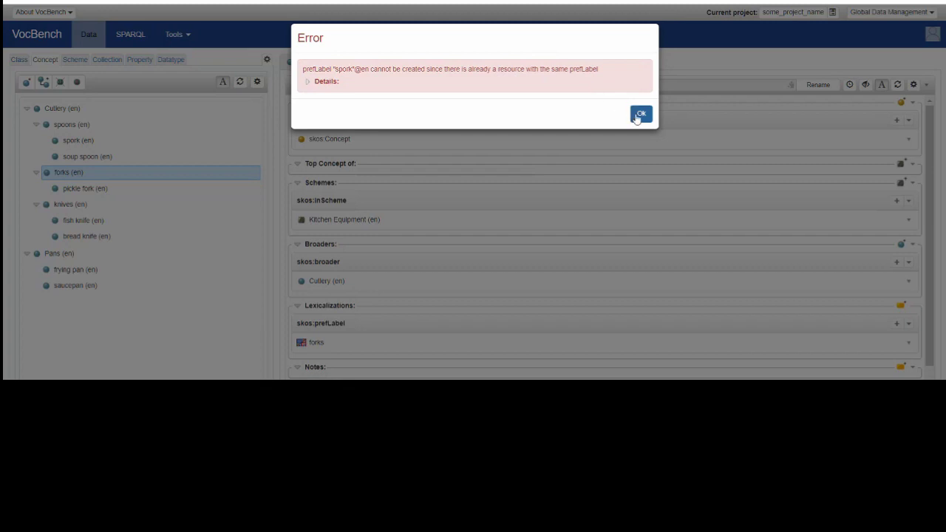
pyautogui.click(641, 115)
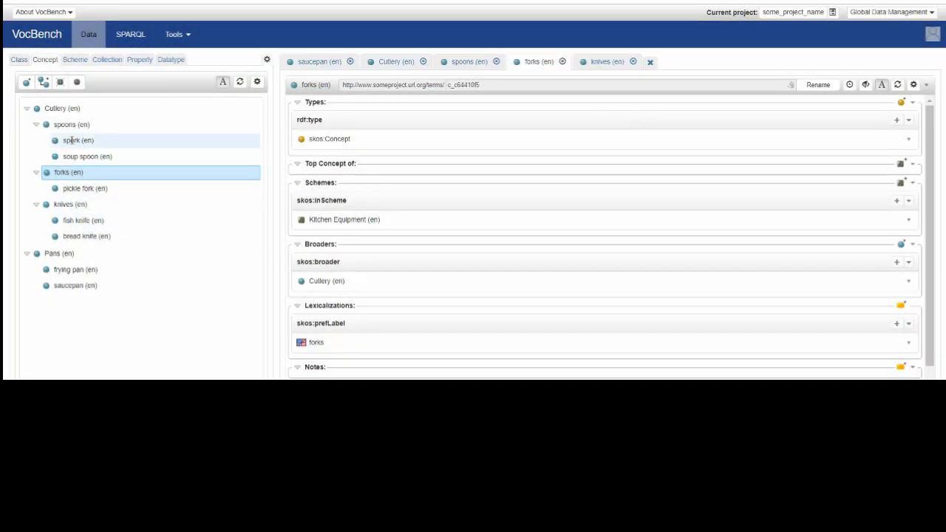
# - Add forks as a second broader concept of spork alongside spoons
pyautogui.click(73, 139)
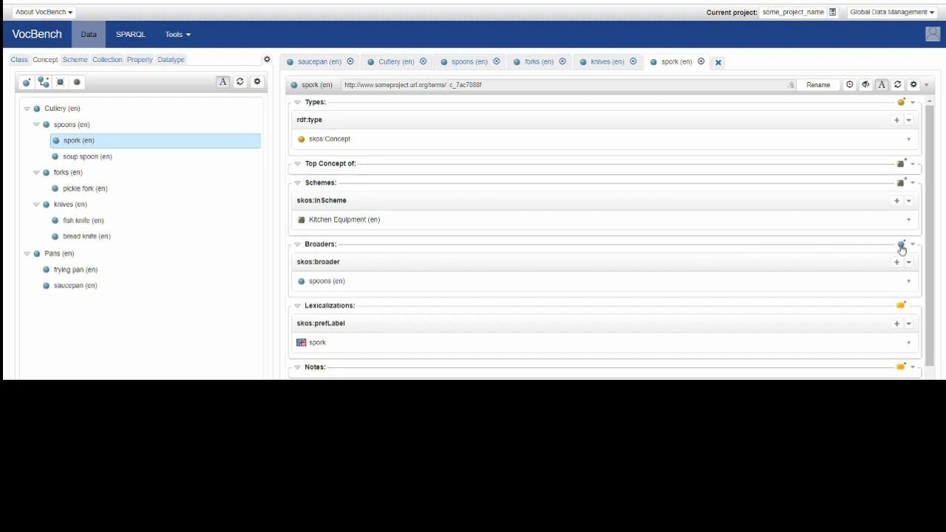
pyautogui.click(902, 246)
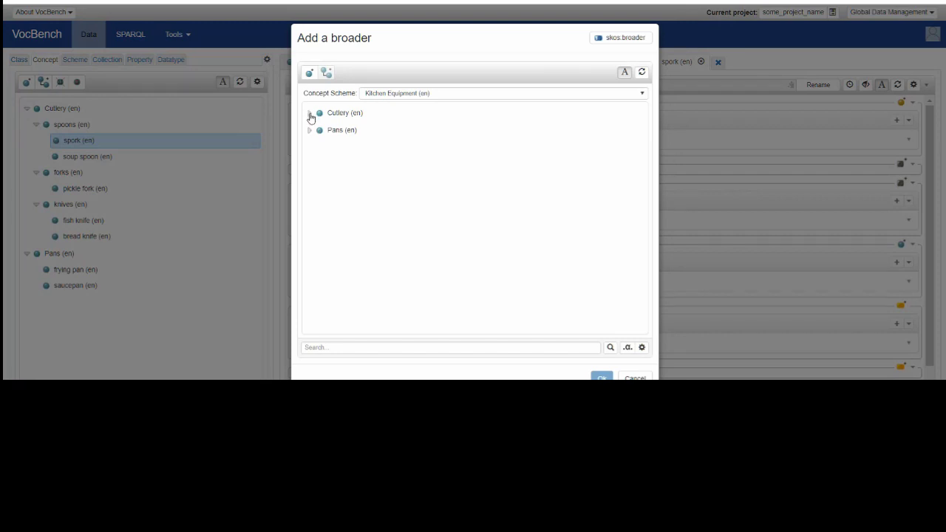
pyautogui.click(311, 116)
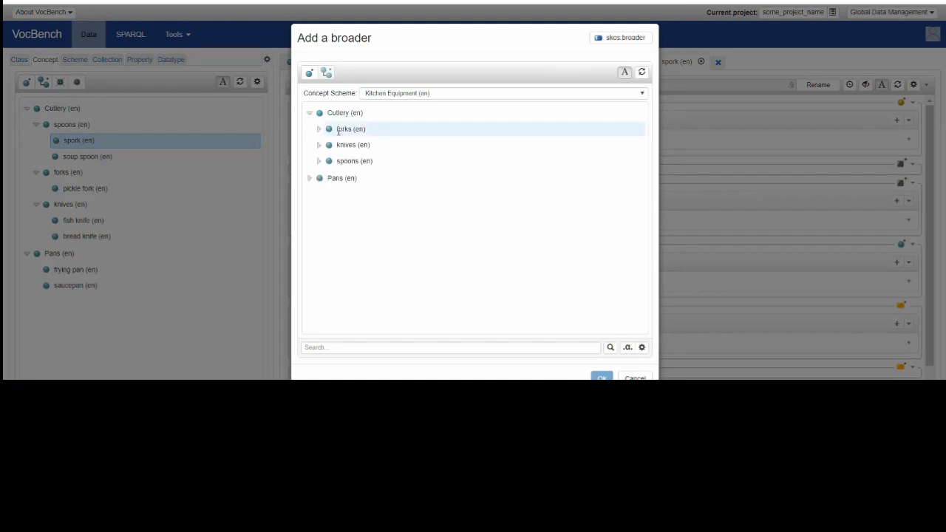
pyautogui.click(340, 128)
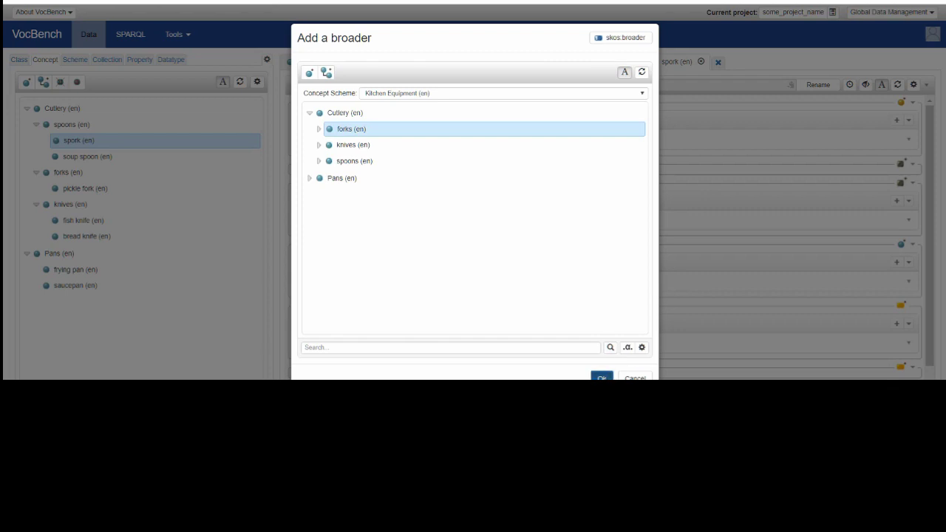
pyautogui.click(602, 377)
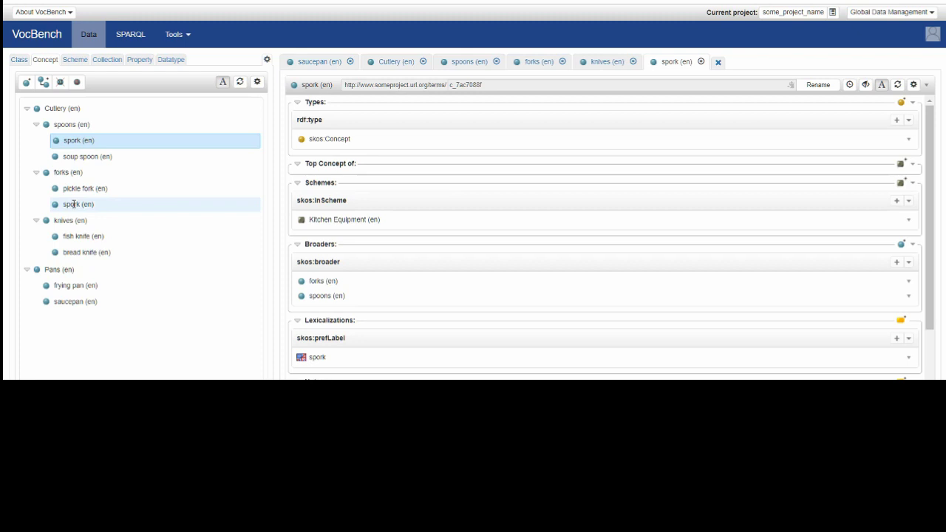
# - Create a new narrower concept 'splade' under spoons and open its details
pyautogui.click(66, 125)
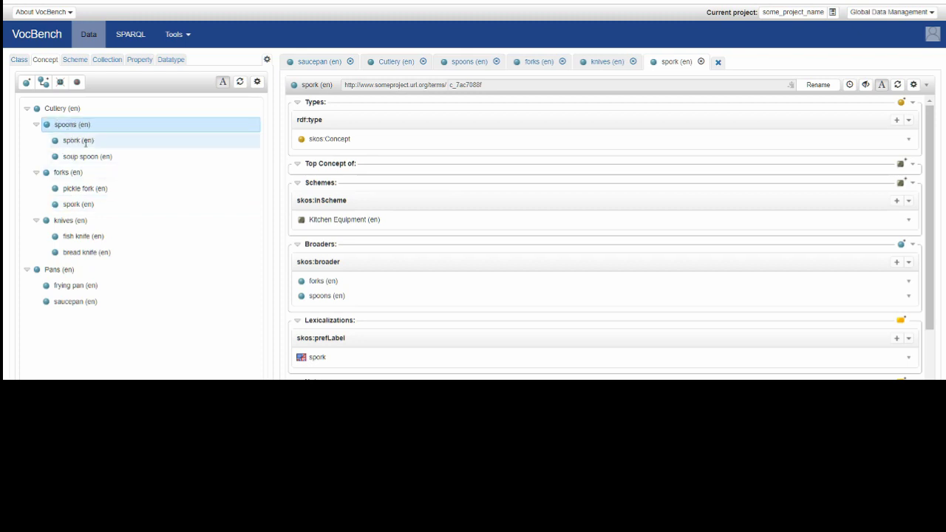
pyautogui.click(44, 82)
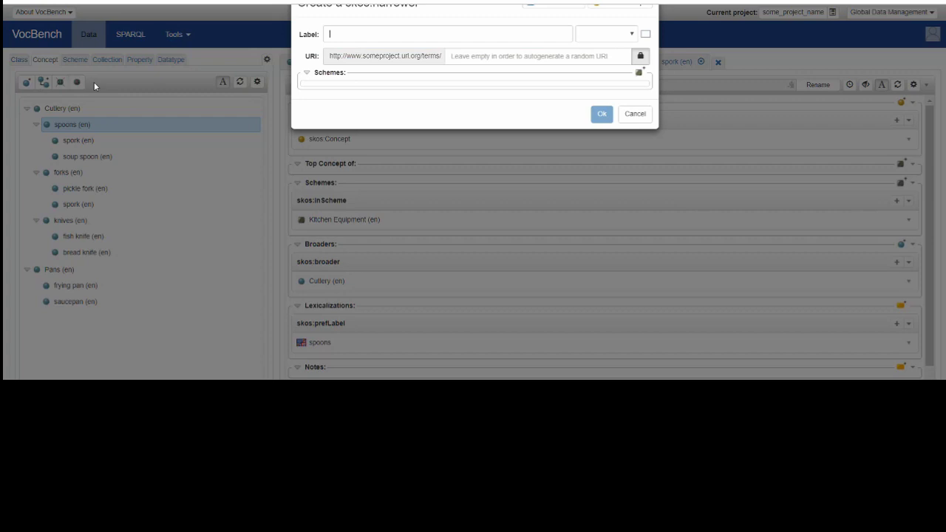
pyautogui.write('splade')
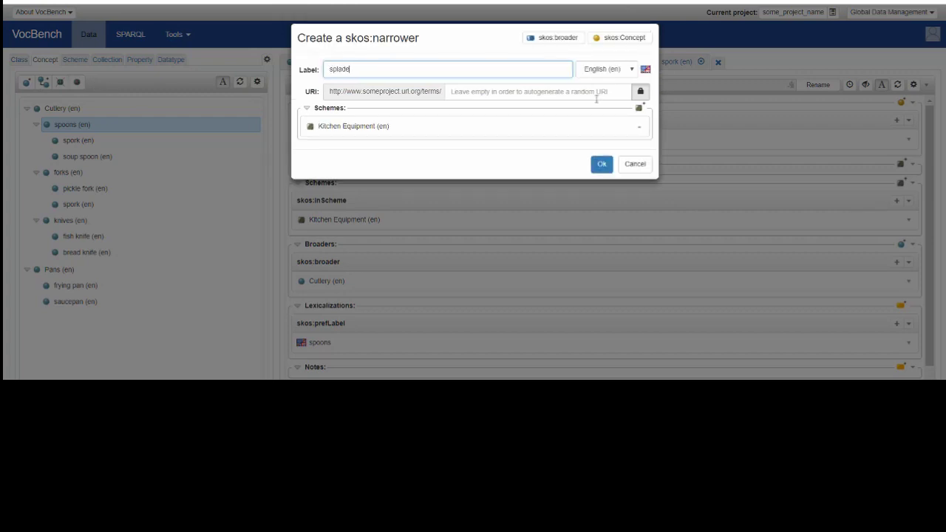
pyautogui.click(601, 164)
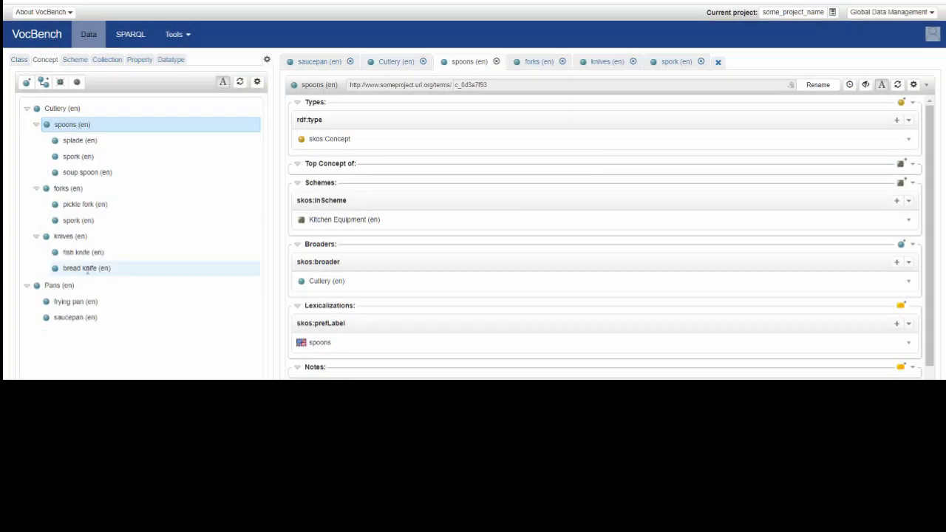
pyautogui.click(71, 140)
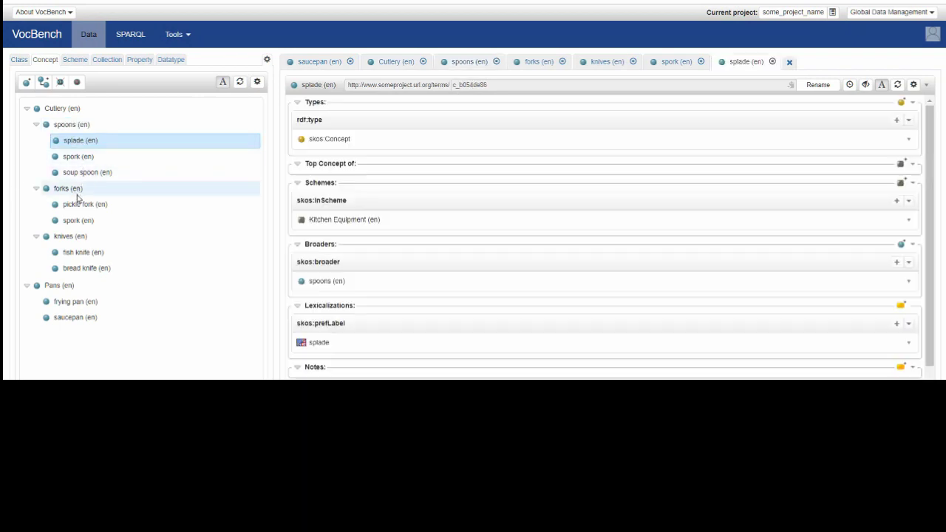
# - Add knives and forks from Cutlery as extra broaders of splade, then verify it under knives
pyautogui.click(897, 262)
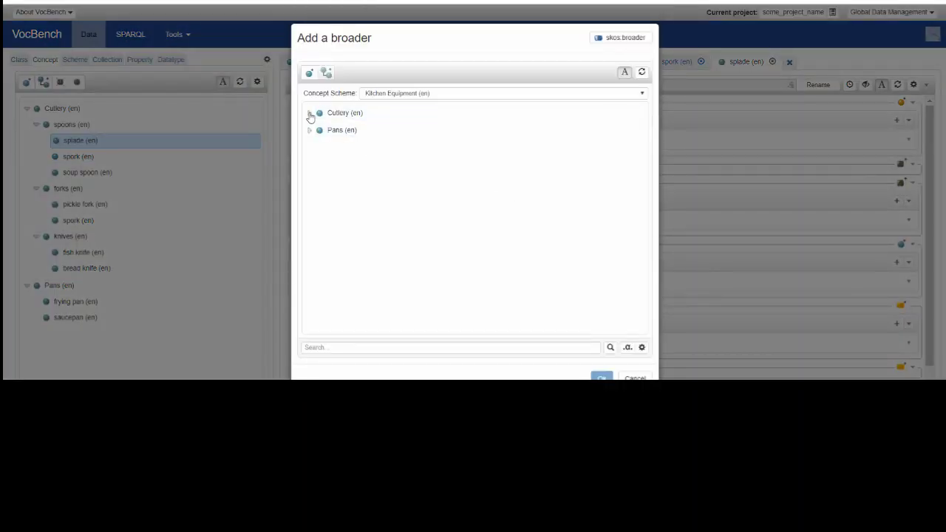
pyautogui.click(309, 113)
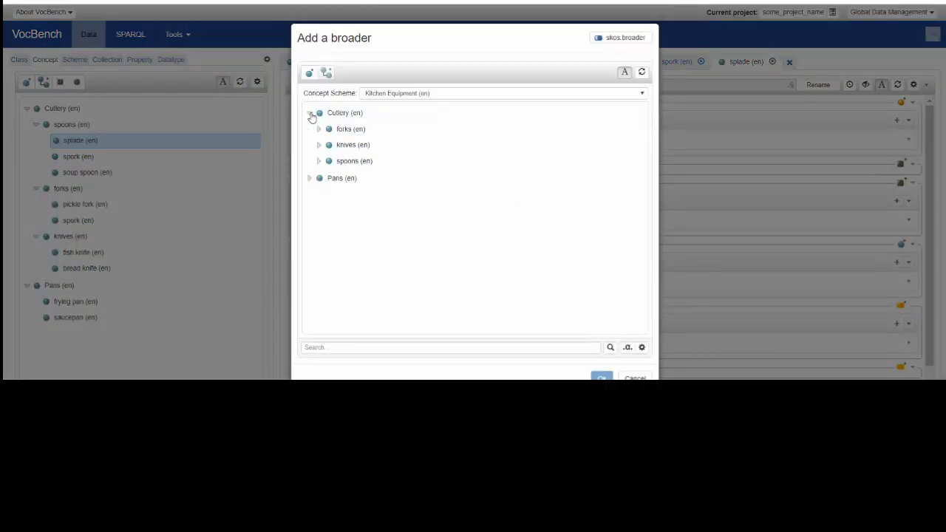
pyautogui.click(346, 145)
pyautogui.click(602, 378)
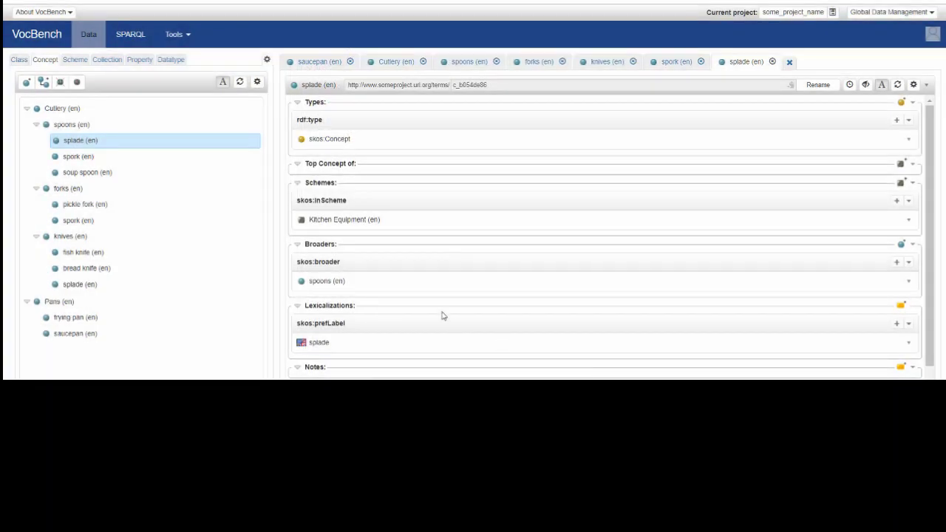
pyautogui.click(901, 246)
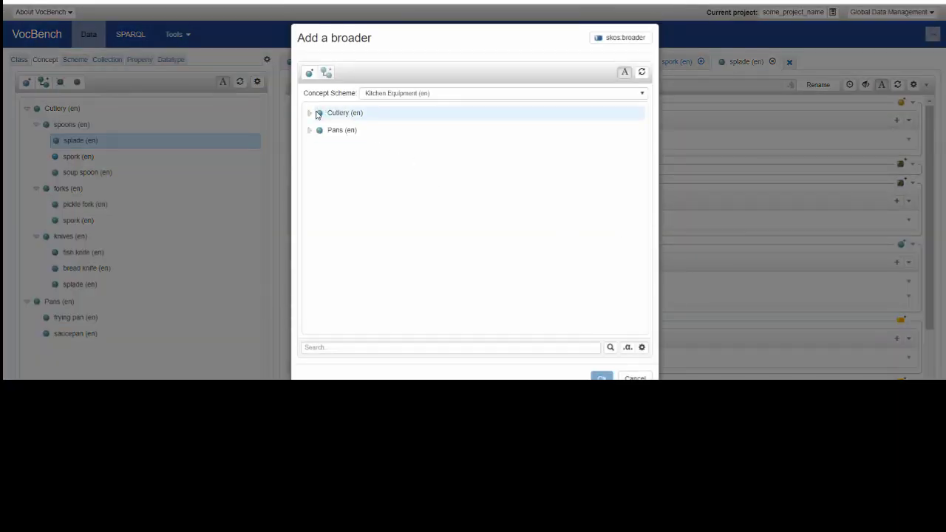
pyautogui.click(309, 114)
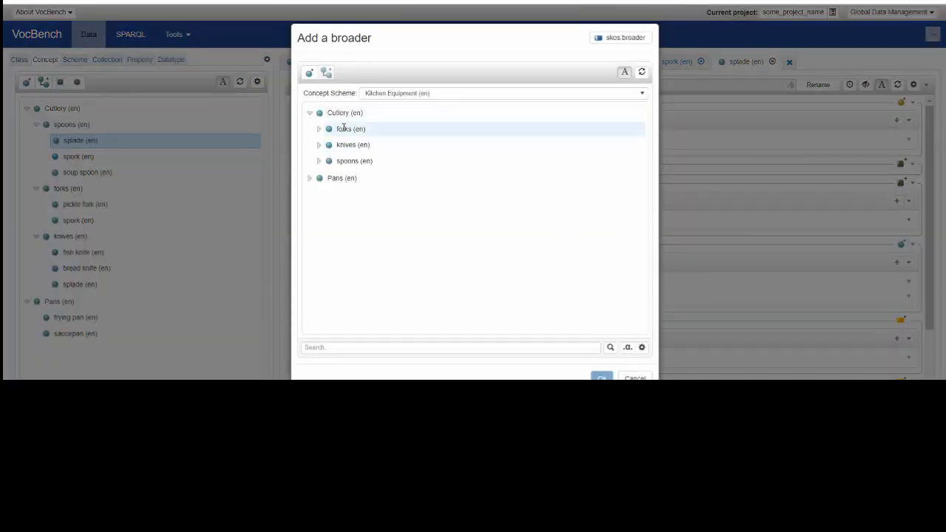
pyautogui.click(344, 129)
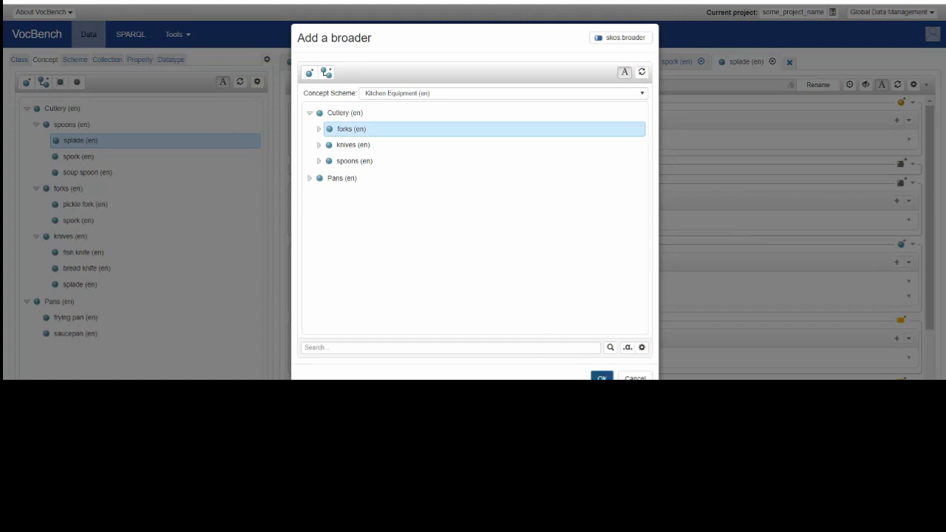
pyautogui.click(602, 378)
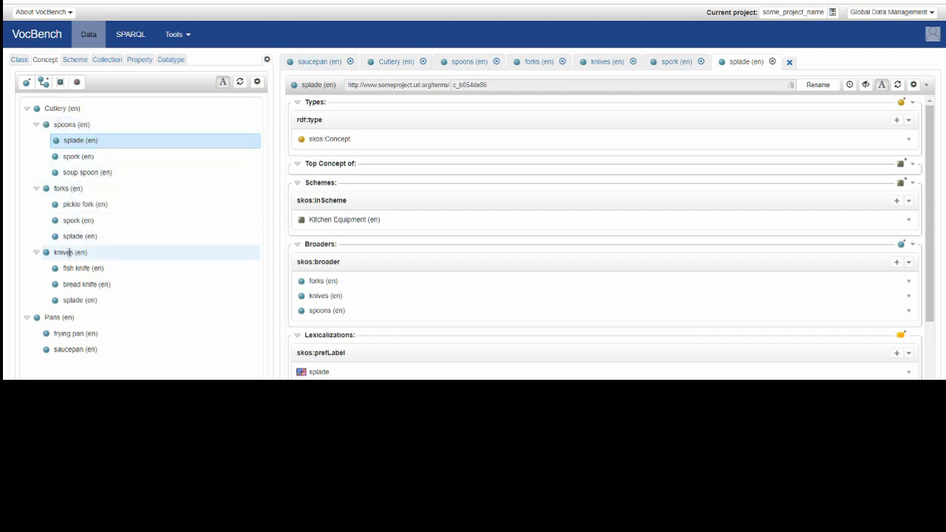
pyautogui.click(78, 299)
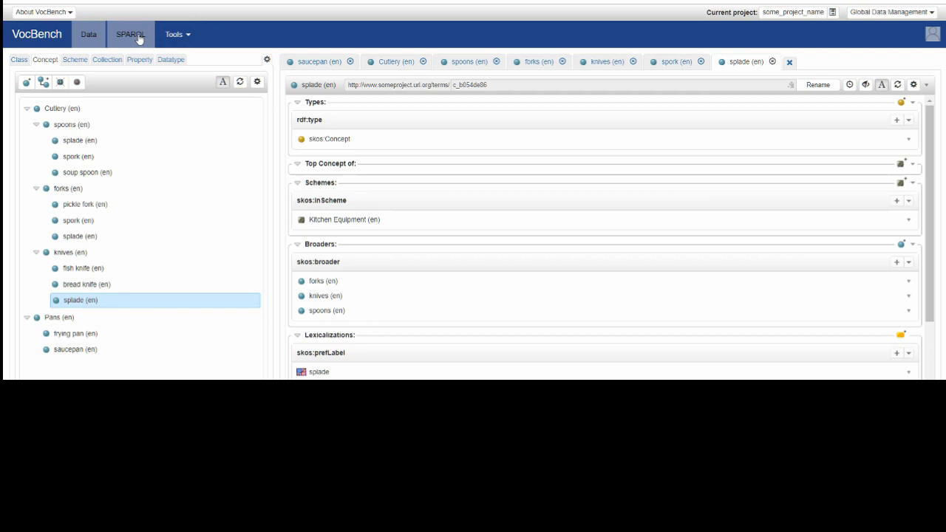
pyautogui.click(77, 60)
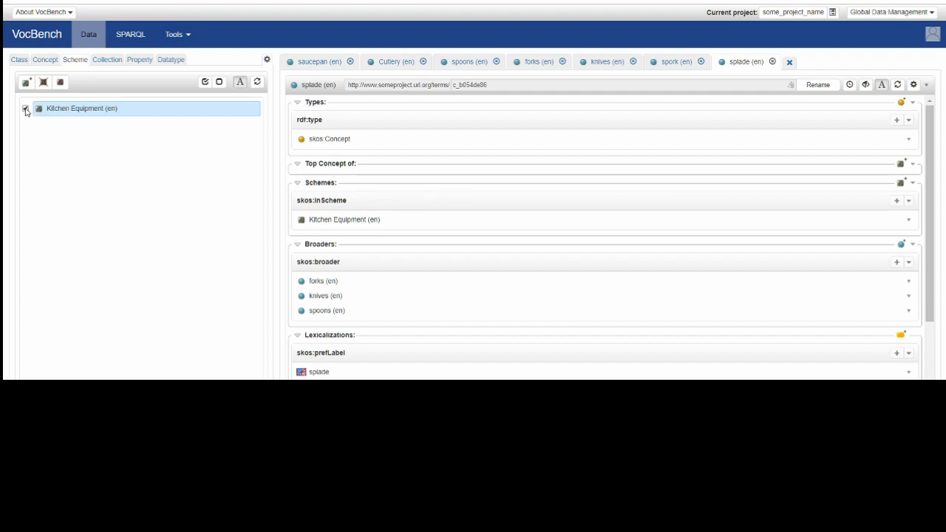
pyautogui.click(45, 62)
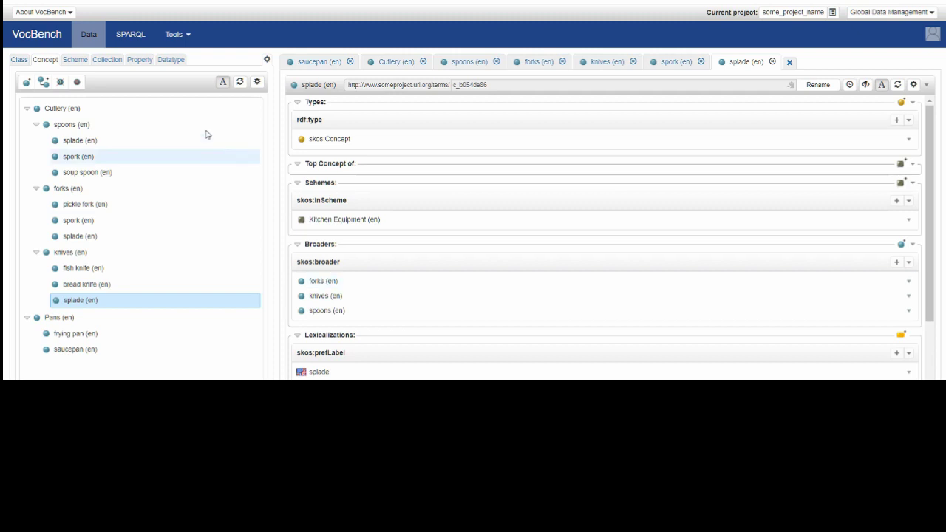
# - Run a SPARQL query with ?p replaced by skos:altLabel and glance at the save-result formats
pyautogui.click(131, 35)
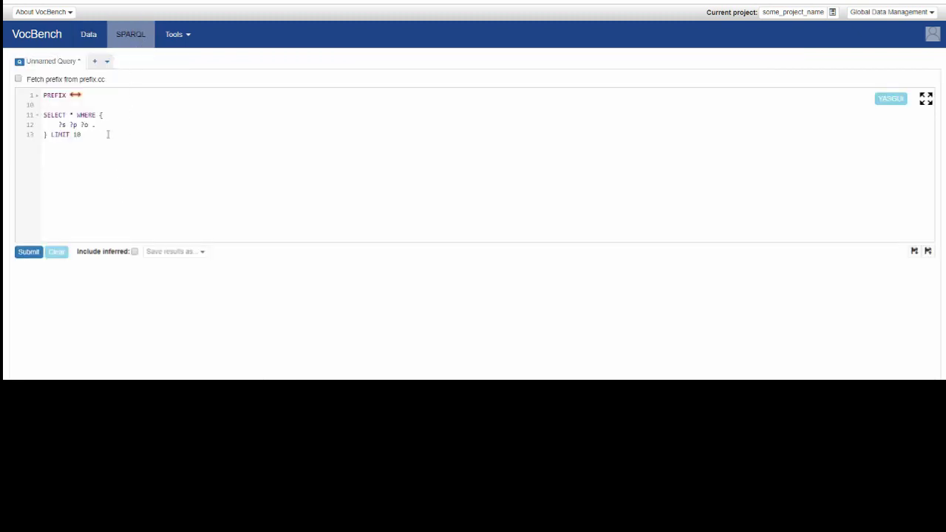
pyautogui.doubleClick(73, 124)
pyautogui.write('skos')
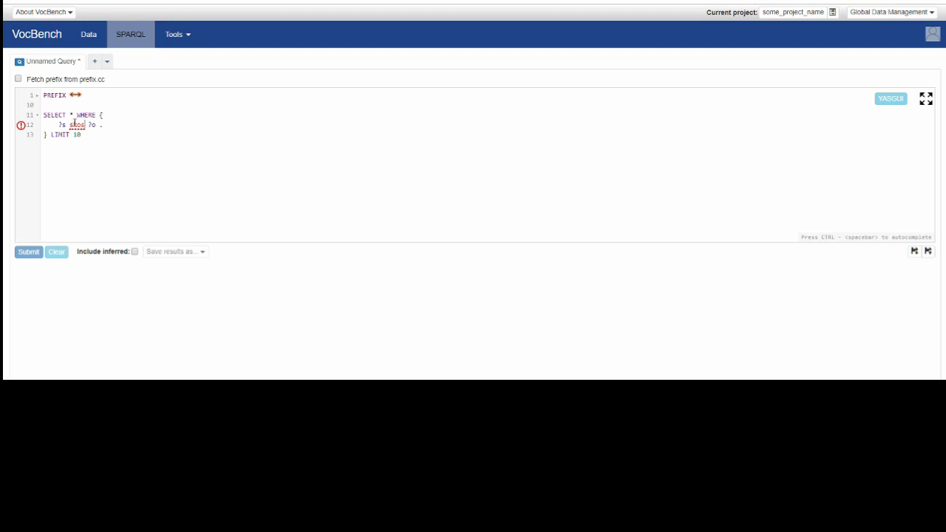
pyautogui.write(':alt')
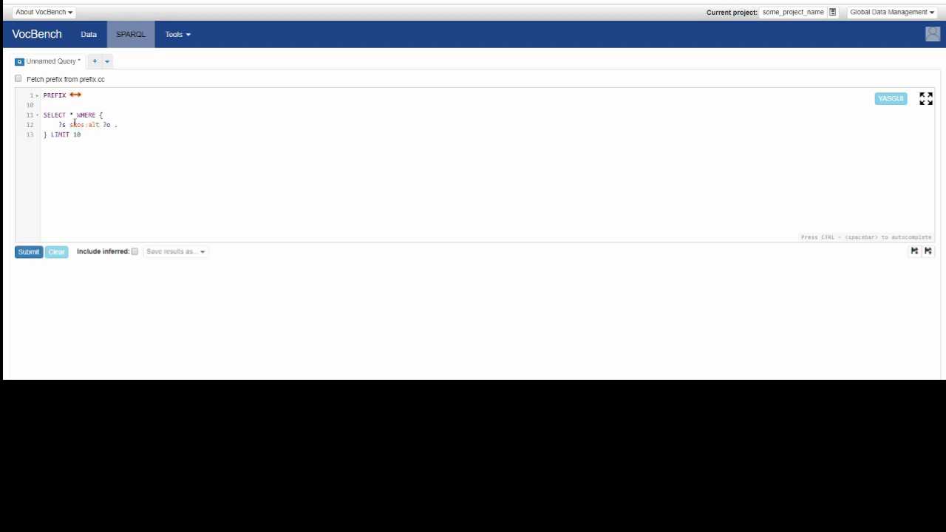
pyautogui.write('Label')
pyautogui.click(32, 251)
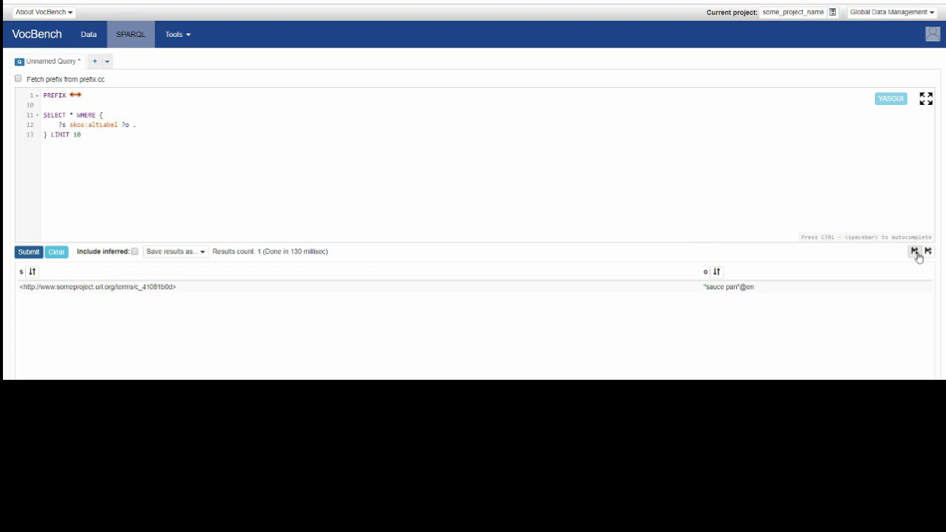
pyautogui.click(202, 252)
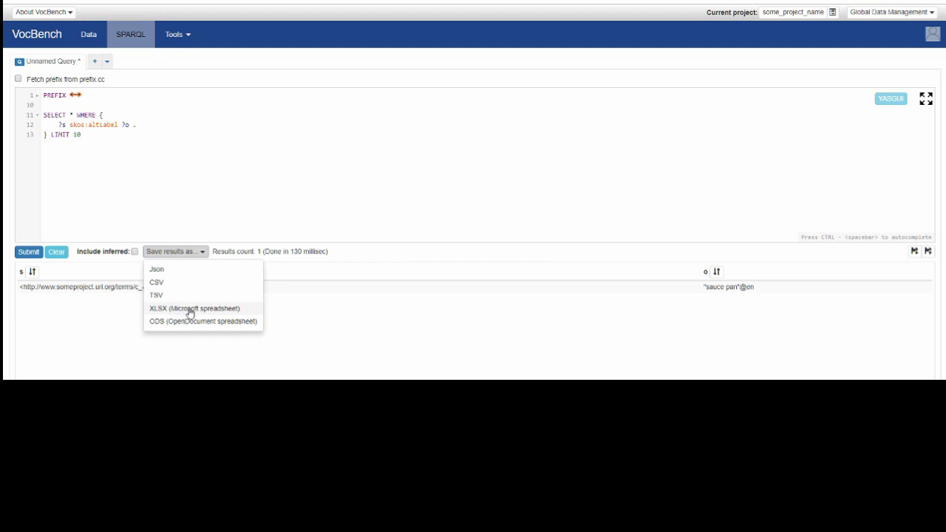
pyautogui.click(199, 252)
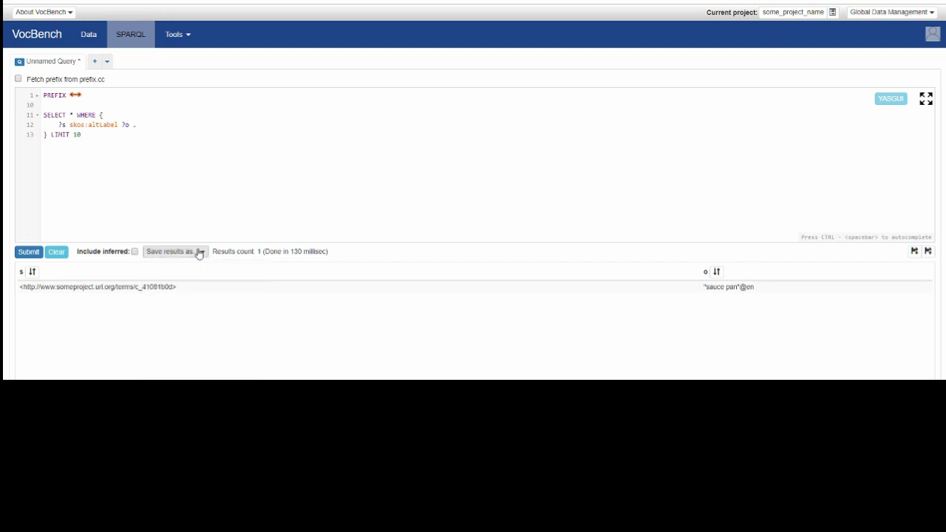
# - Export the project graph via Global Data Management > Export data and acknowledge the download
pyautogui.click(934, 15)
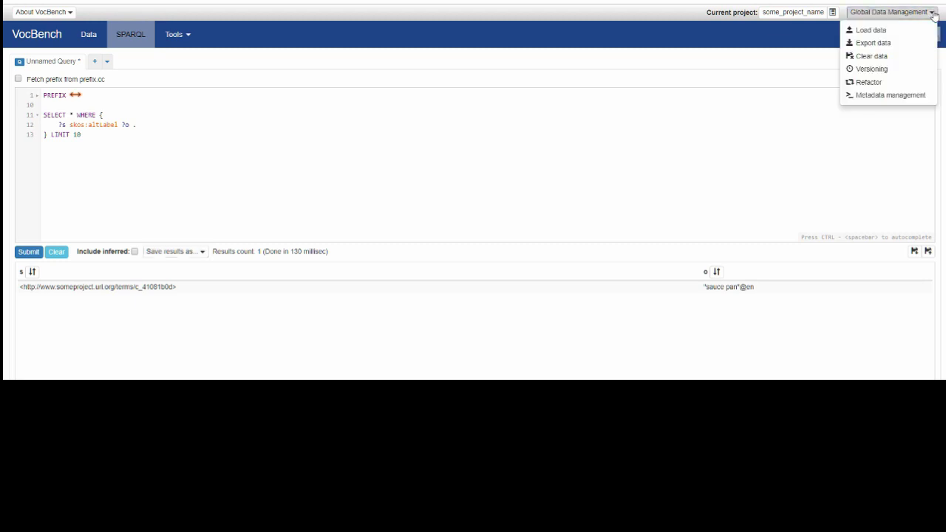
pyautogui.click(868, 44)
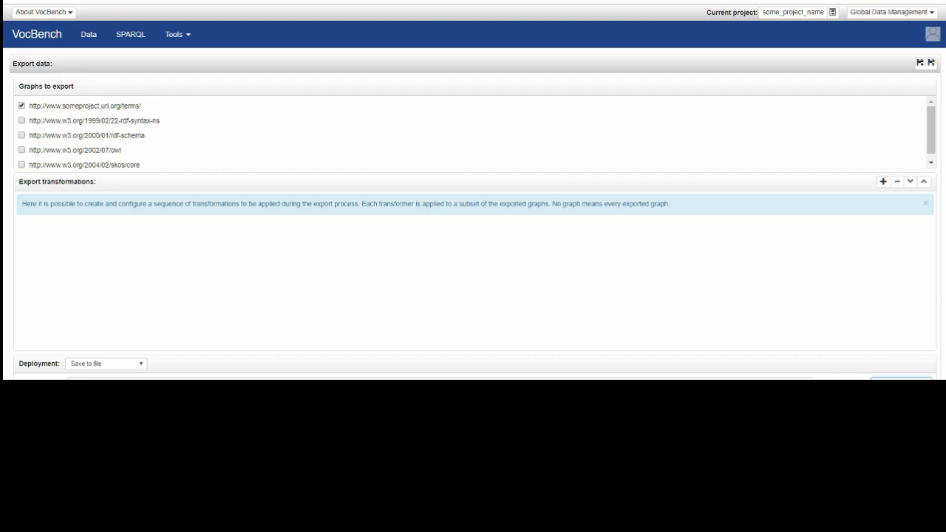
pyautogui.click(902, 379)
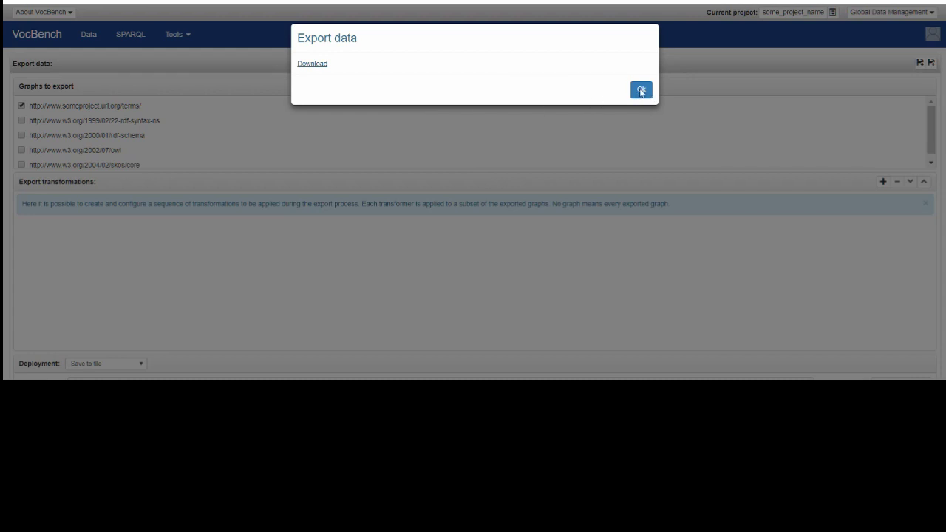
pyautogui.click(640, 90)
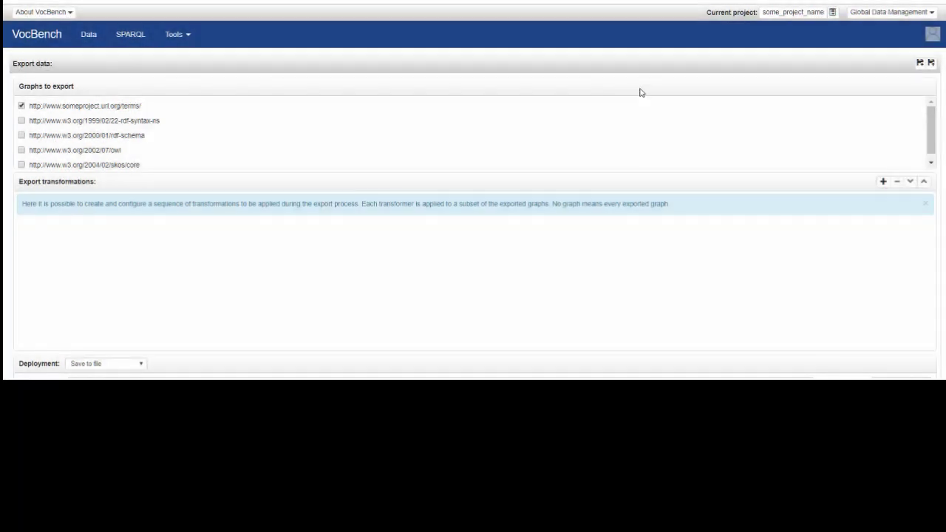
# - Dismiss the projects list without switching, then log out from the user menu
pyautogui.click(833, 12)
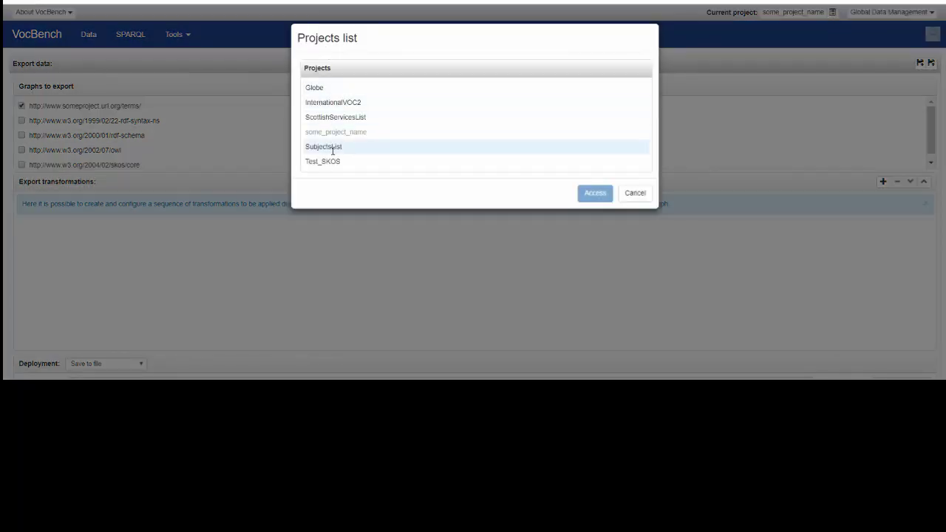
pyautogui.click(634, 194)
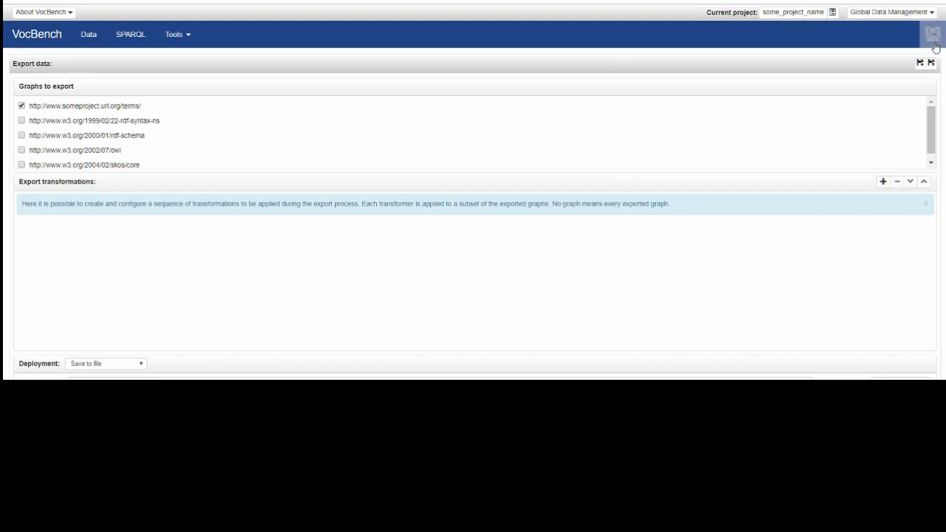
pyautogui.click(934, 42)
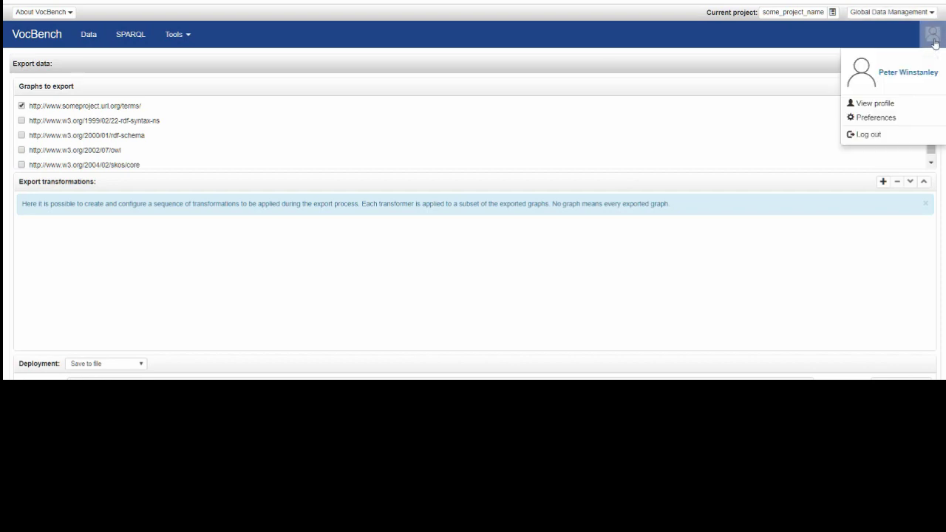
pyautogui.click(870, 135)
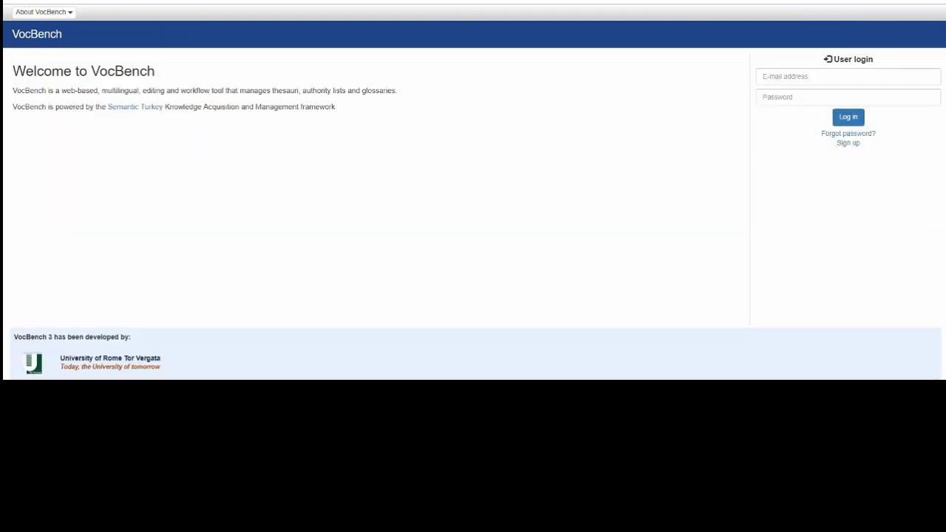